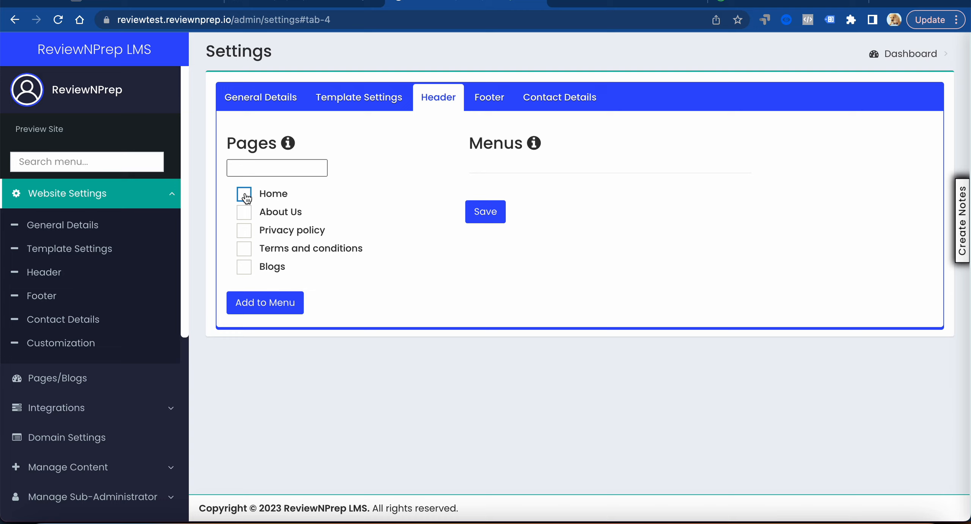
# Build and save a header menu of Home, About Us and Blogs, with Terms And Conditions nested under About Us
pyautogui.click(245, 196)
pyautogui.click(245, 214)
pyautogui.click(245, 270)
pyautogui.click(245, 251)
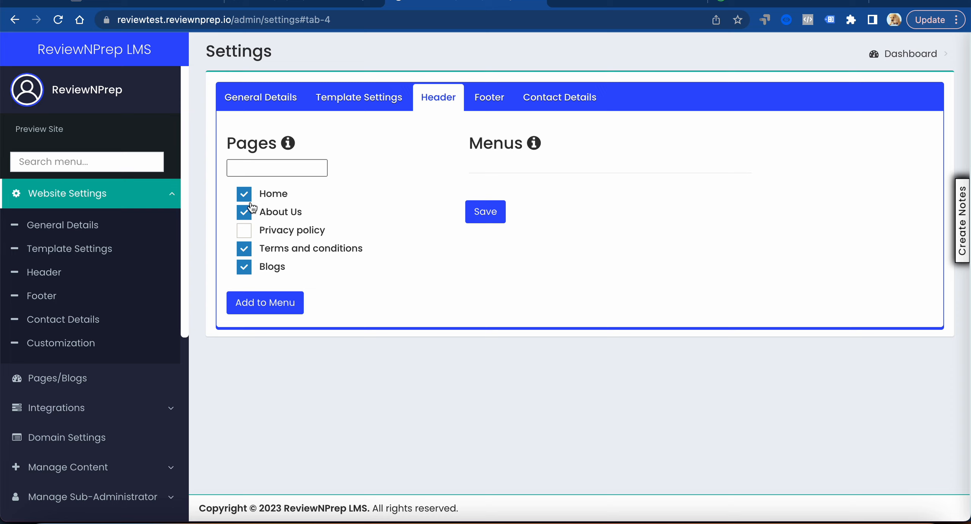
pyautogui.click(264, 307)
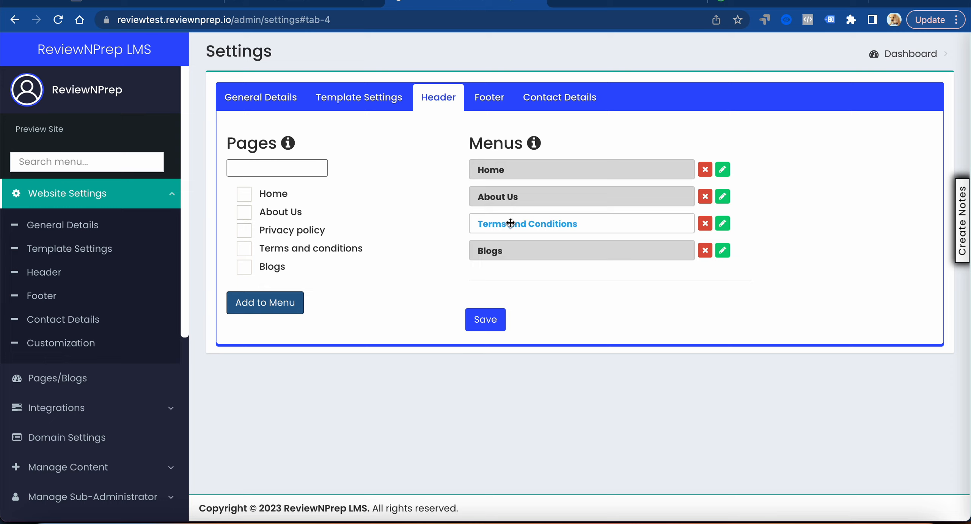
pyautogui.moveTo(508, 225); pyautogui.dragTo(538, 223)
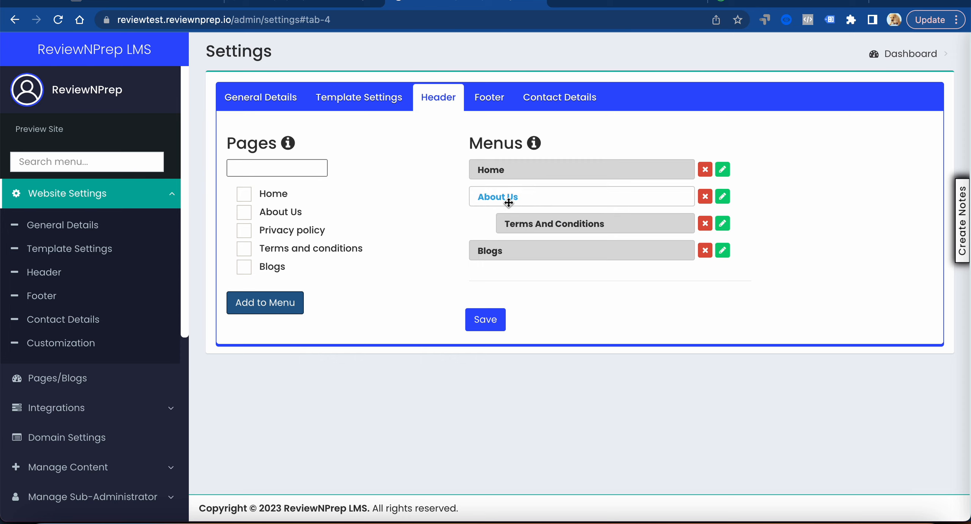
pyautogui.click(494, 322)
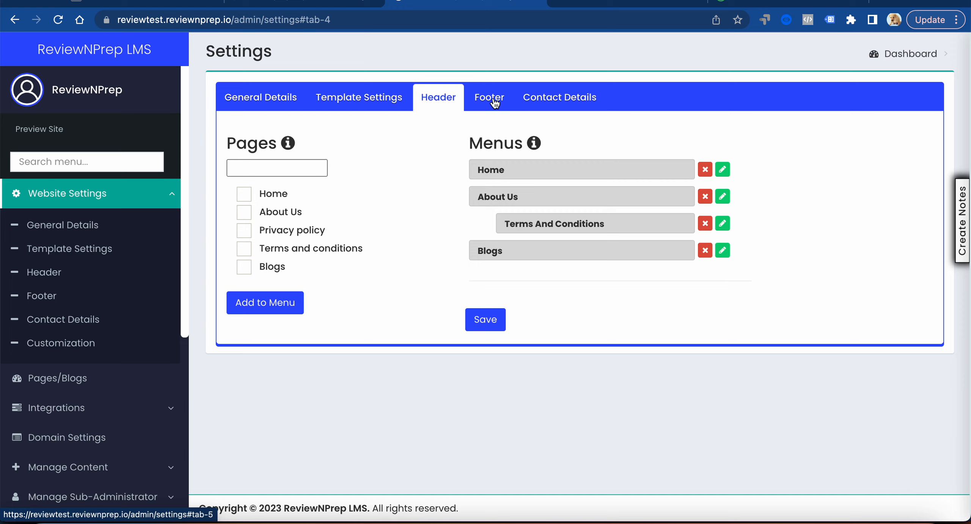
# Open the footer headings for editing and rename the first block as Product Categories
pyautogui.click(494, 102)
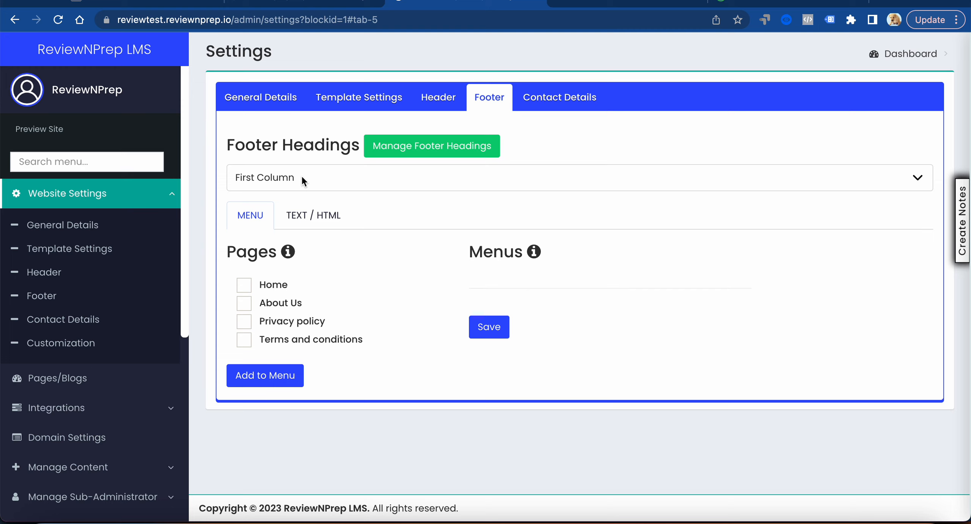
pyautogui.click(390, 153)
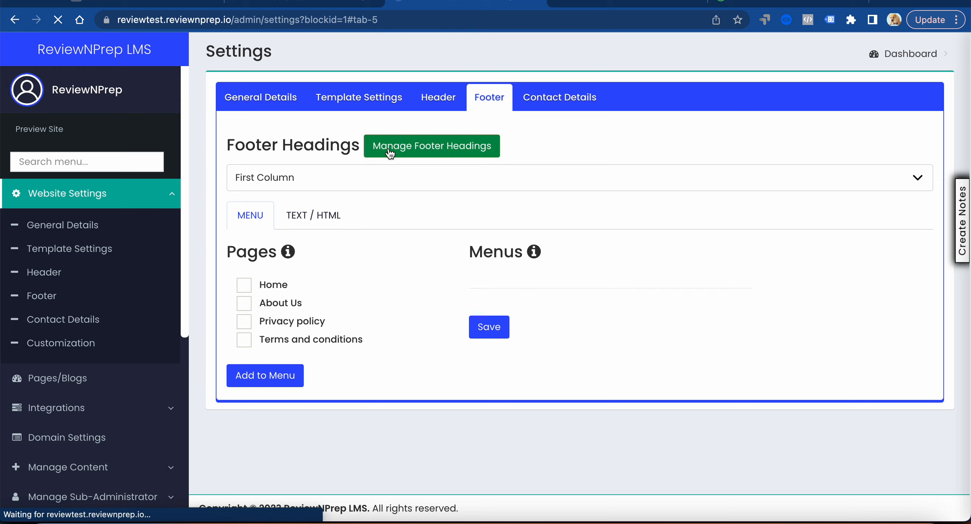
pyautogui.click(317, 122)
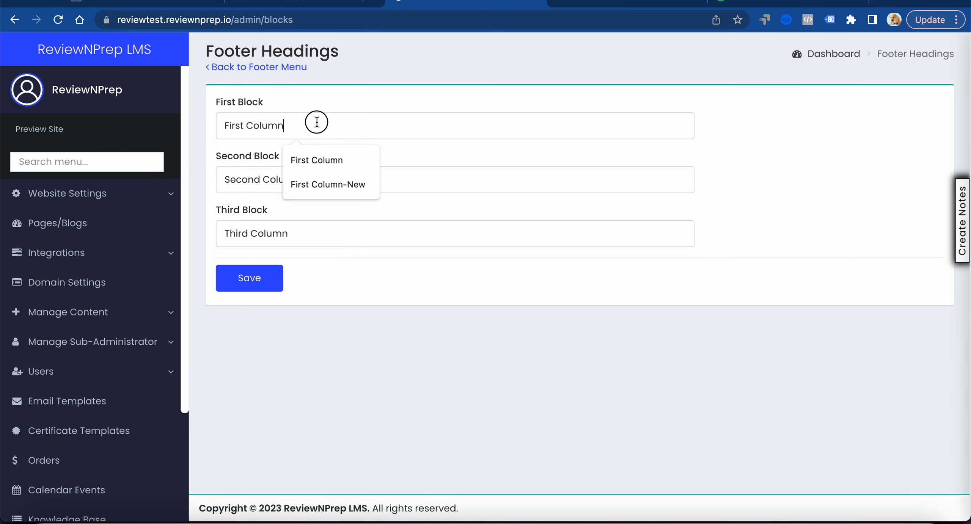
pyautogui.moveTo(317, 123); pyautogui.dragTo(224, 123)
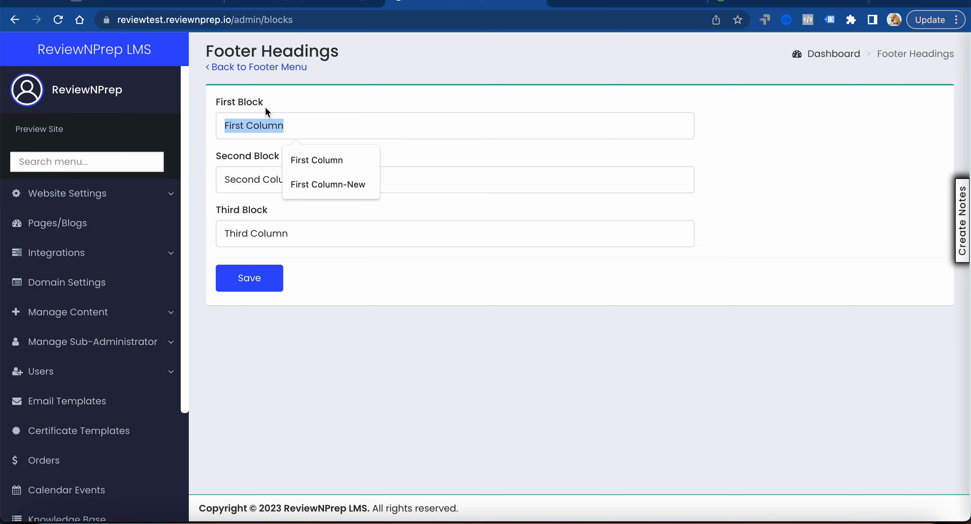
pyautogui.write('Catego')
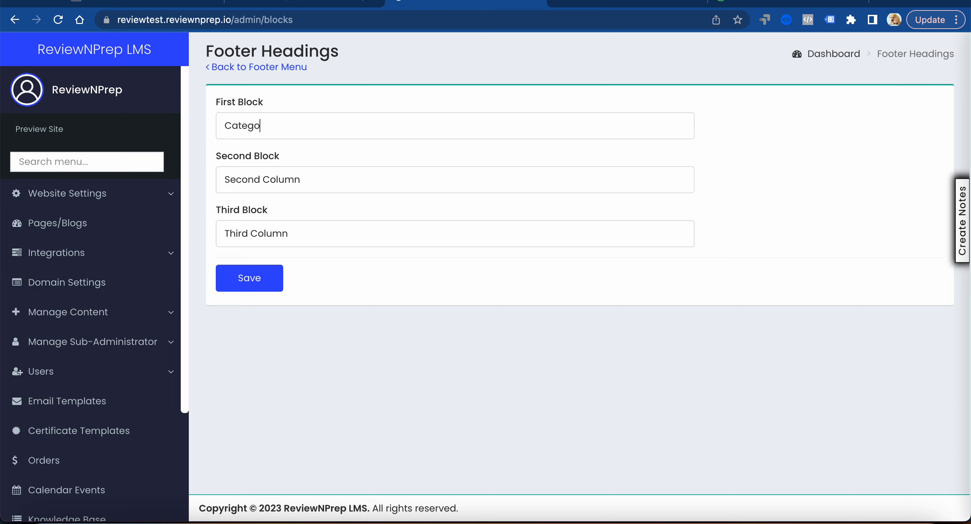
pyautogui.write('riesProduct')
# Rename the second footer block as About-Us and the third as Terms, and save the headings
pyautogui.tripleClick(264, 180)
pyautogui.write('About')
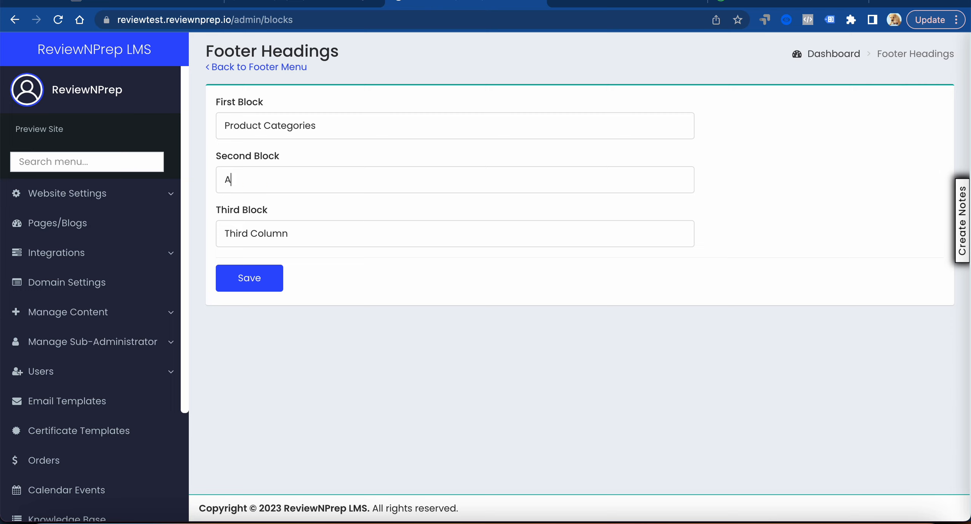
pyautogui.write('-Us')
pyautogui.press('Tab')
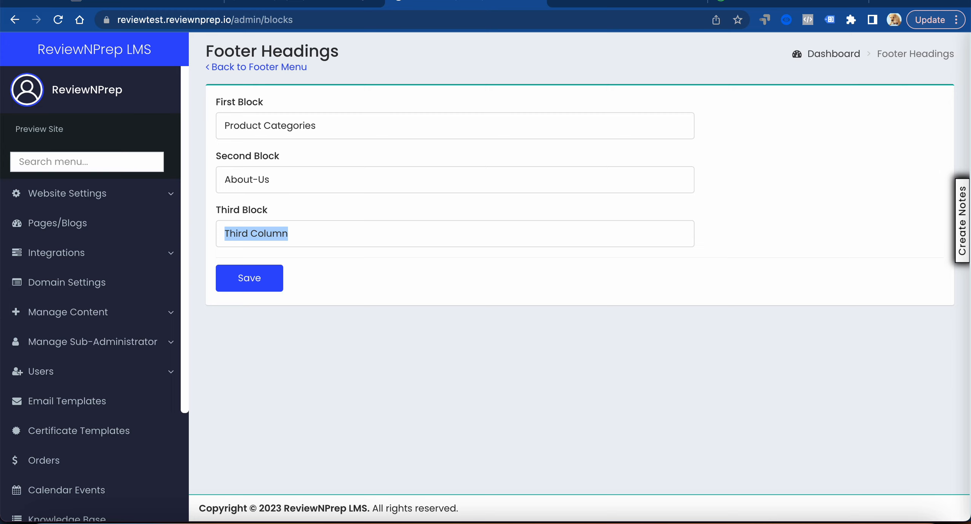
pyautogui.write('Terms')
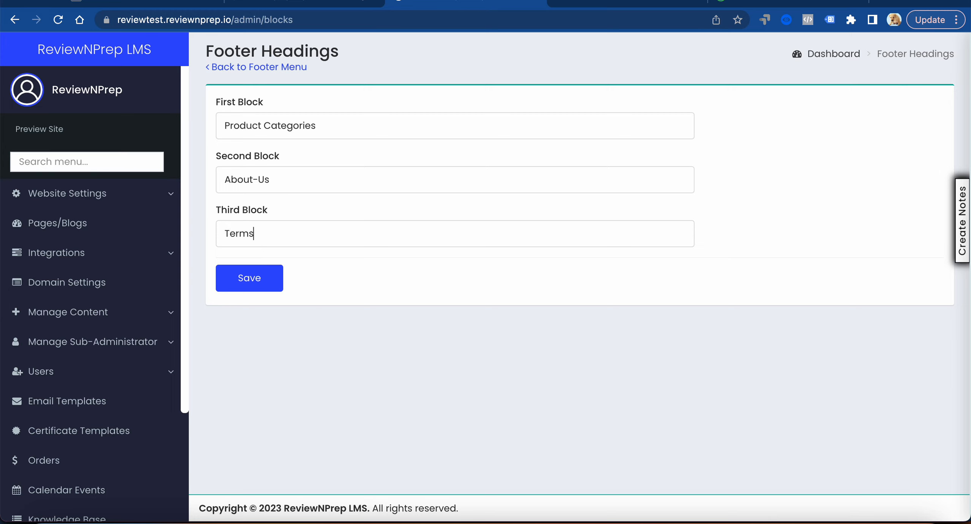
pyautogui.click(271, 277)
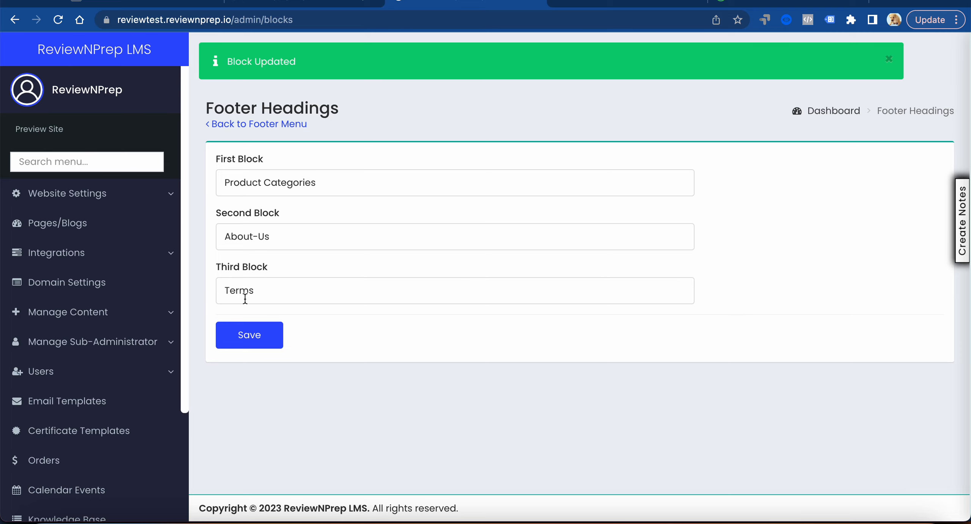
# Return to the footer menu settings, add the Home page to the Product Categories column and save it
pyautogui.click(223, 129)
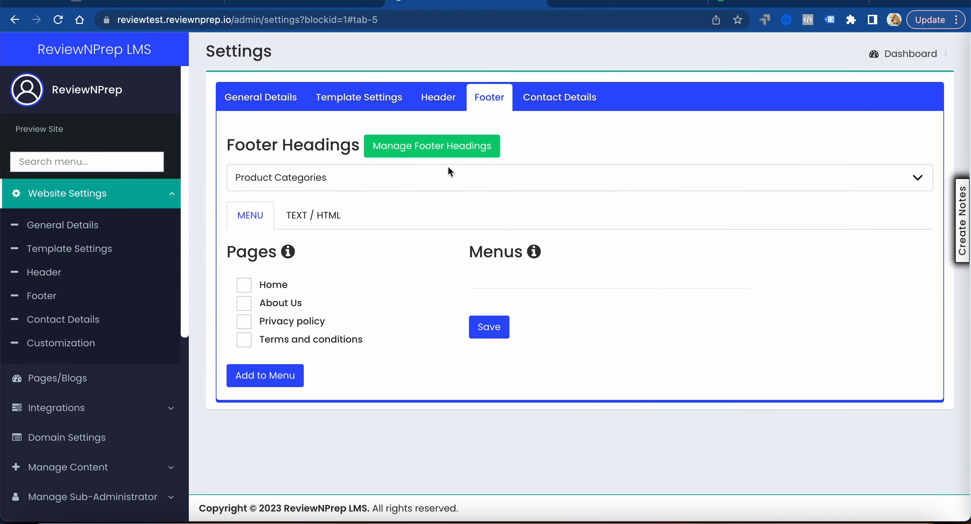
pyautogui.click(245, 288)
pyautogui.click(263, 377)
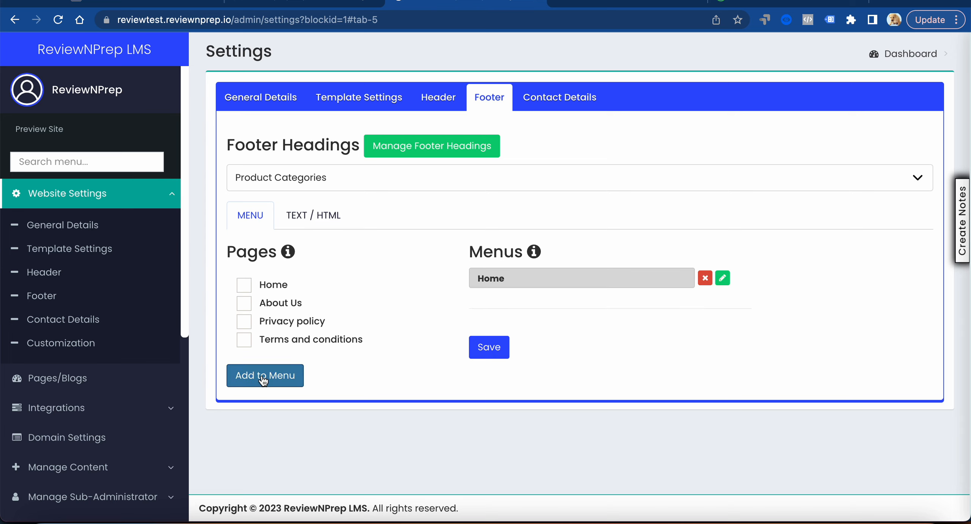
pyautogui.click(493, 350)
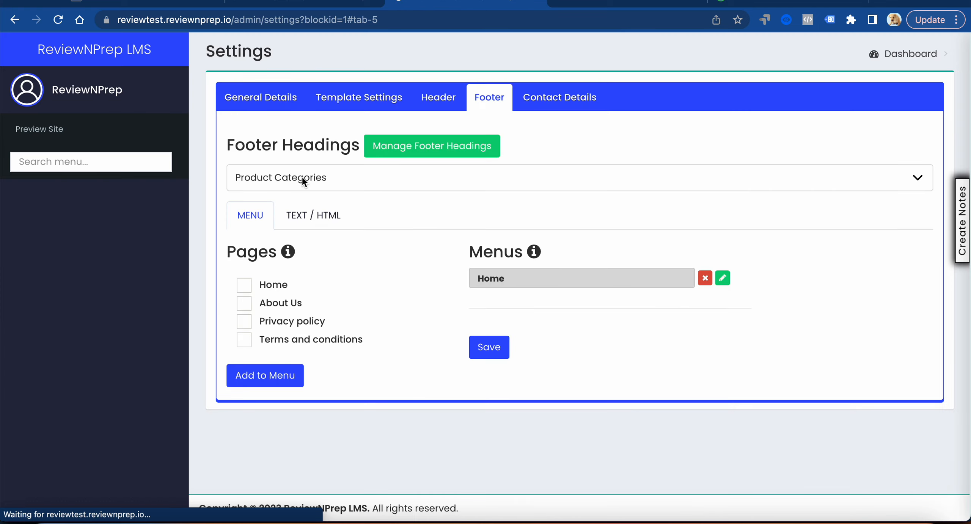
# Add the About Us page to the About-Us footer column and save its menu
pyautogui.click(302, 178)
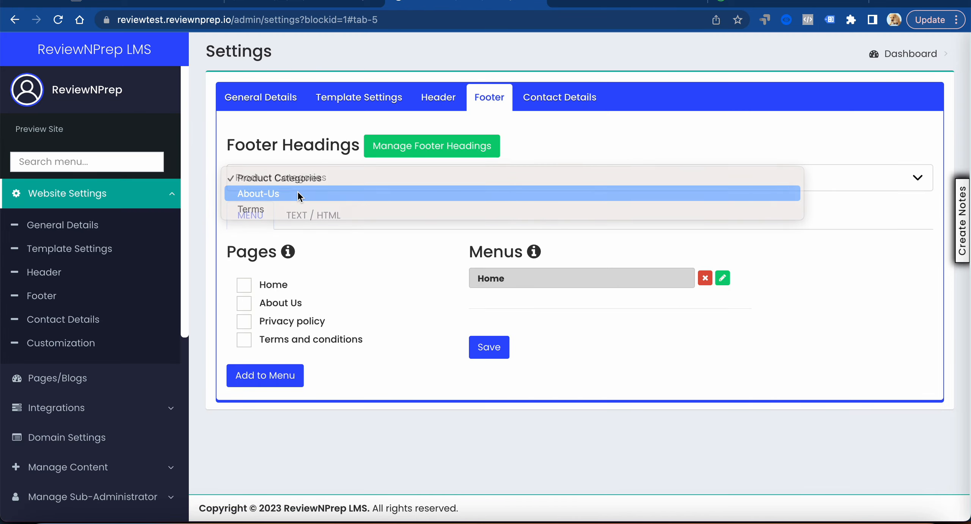
pyautogui.click(298, 194)
pyautogui.click(244, 304)
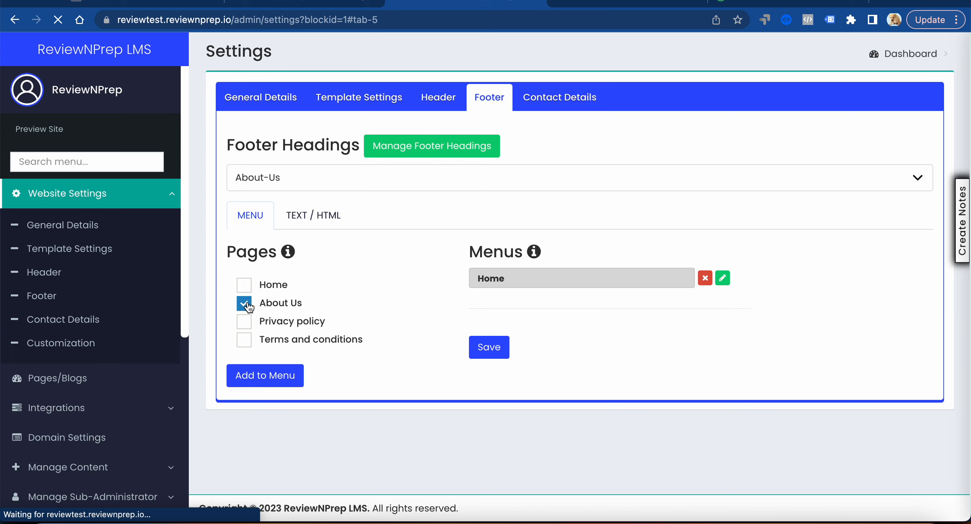
pyautogui.click(490, 355)
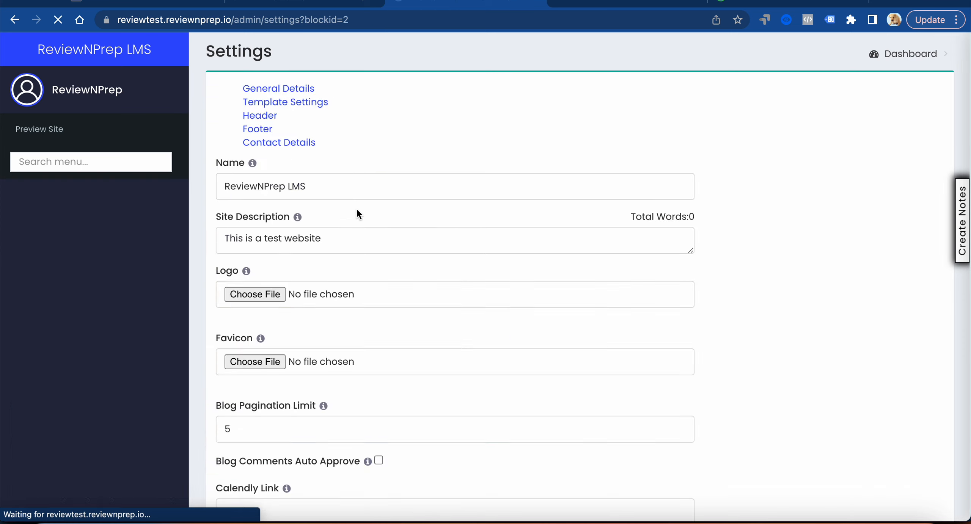
pyautogui.click(244, 304)
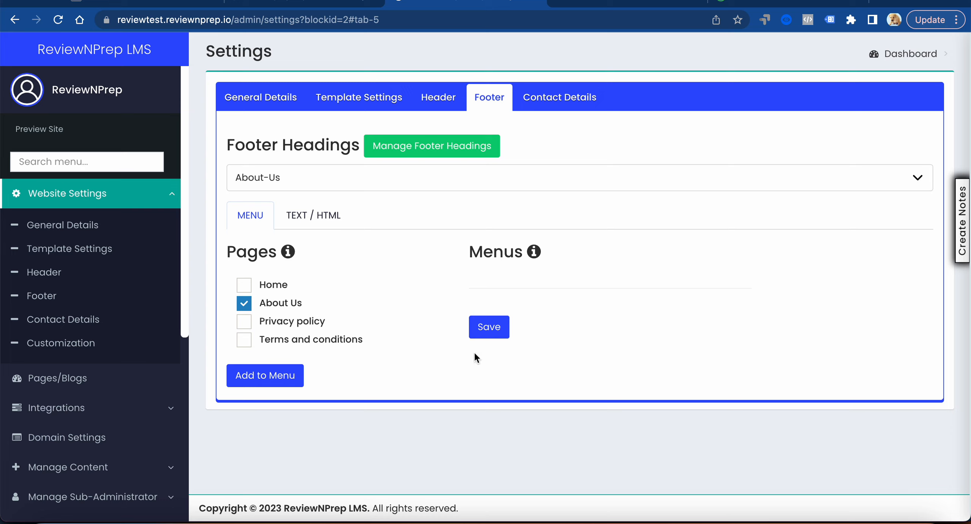
pyautogui.click(296, 373)
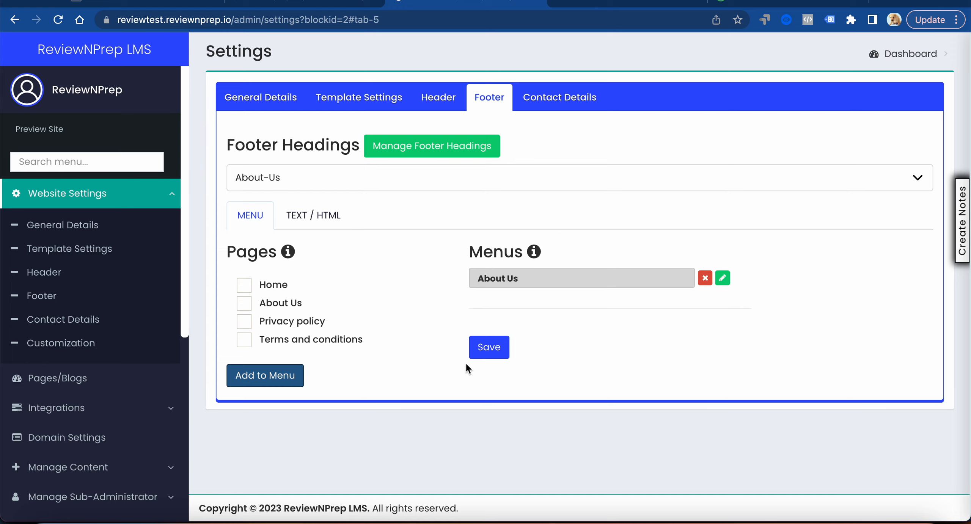
pyautogui.click(485, 355)
# Add the Privacy policy and Terms and conditions pages to the Terms footer column and save its menu
pyautogui.click(314, 177)
pyautogui.click(306, 192)
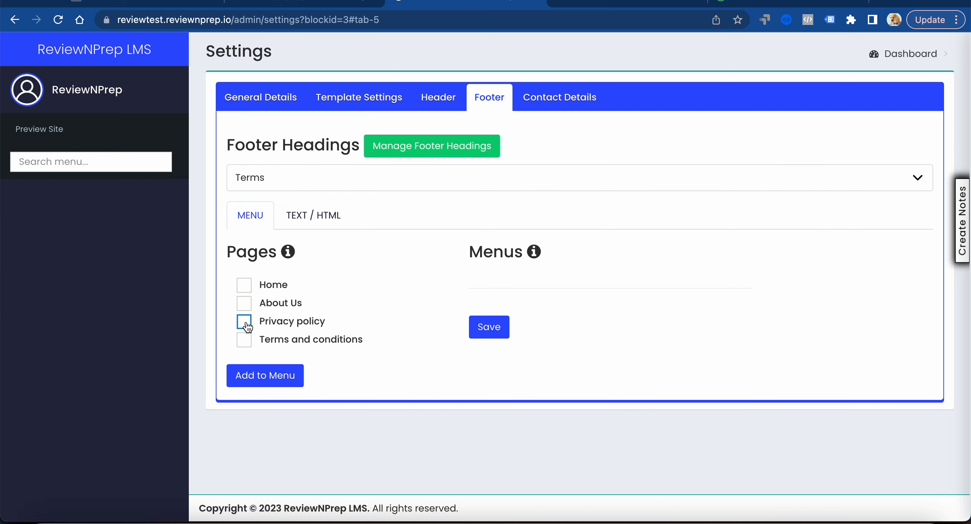
pyautogui.click(246, 324)
pyautogui.click(246, 341)
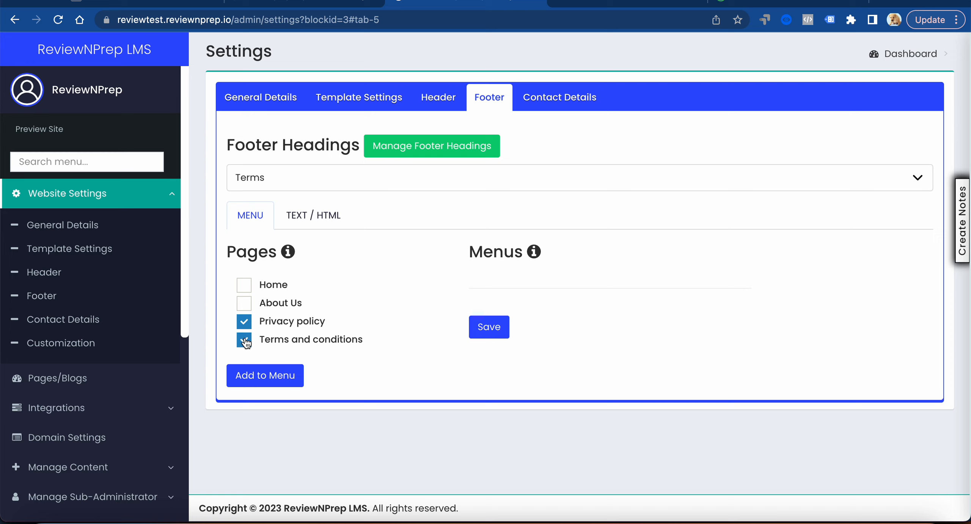
pyautogui.click(268, 377)
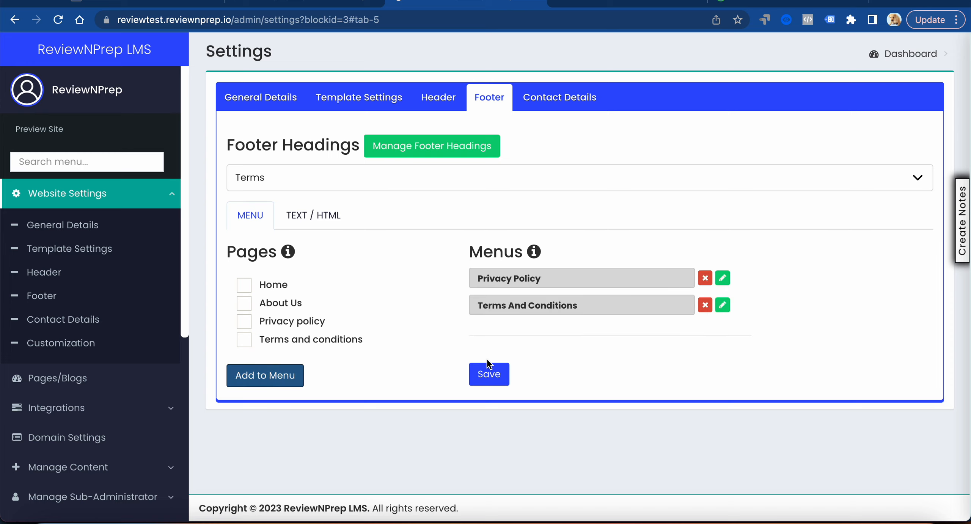
pyautogui.click(489, 380)
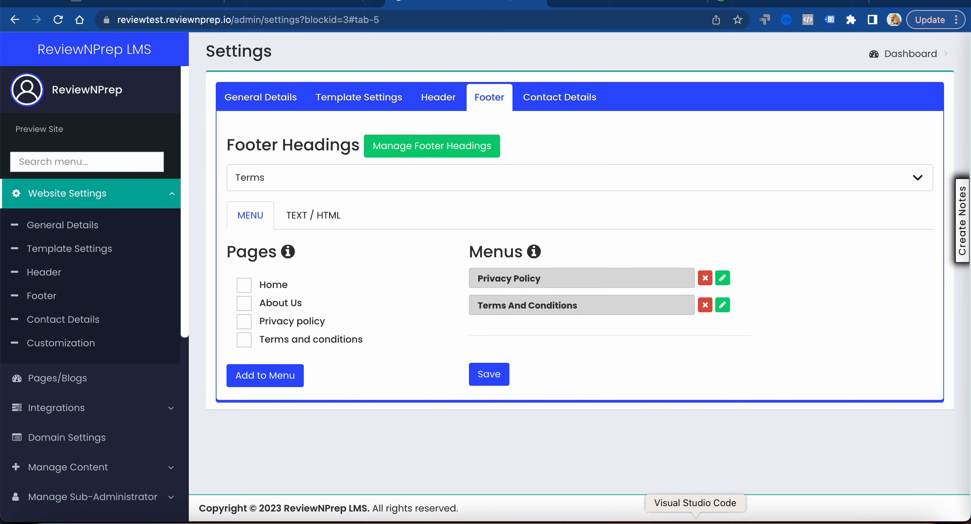
# Switch to Visual Studio Code and review the Header, Footer and Customizations items in the third video's outline
pyautogui.click(696, 520)
pyautogui.click(139, 238)
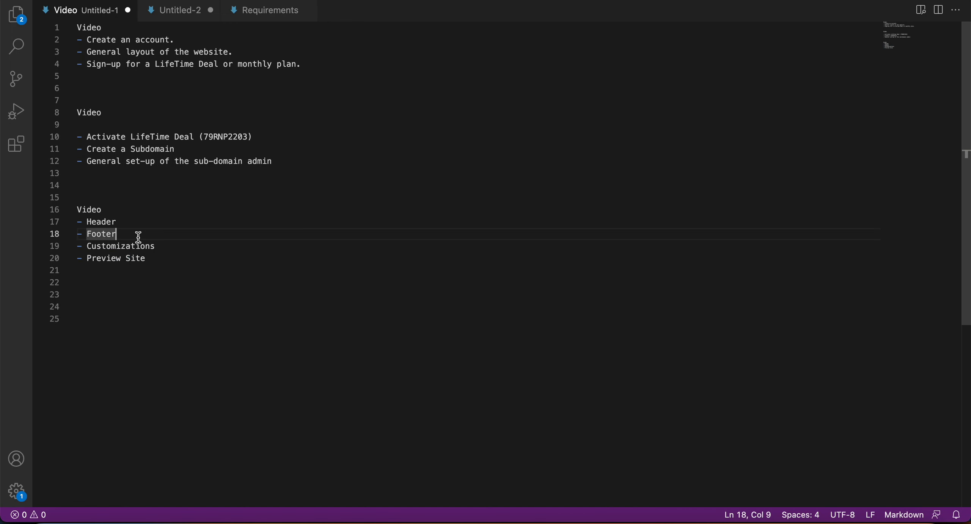
pyautogui.moveTo(121, 235); pyautogui.dragTo(75, 224)
pyautogui.moveTo(167, 246); pyautogui.dragTo(73, 244)
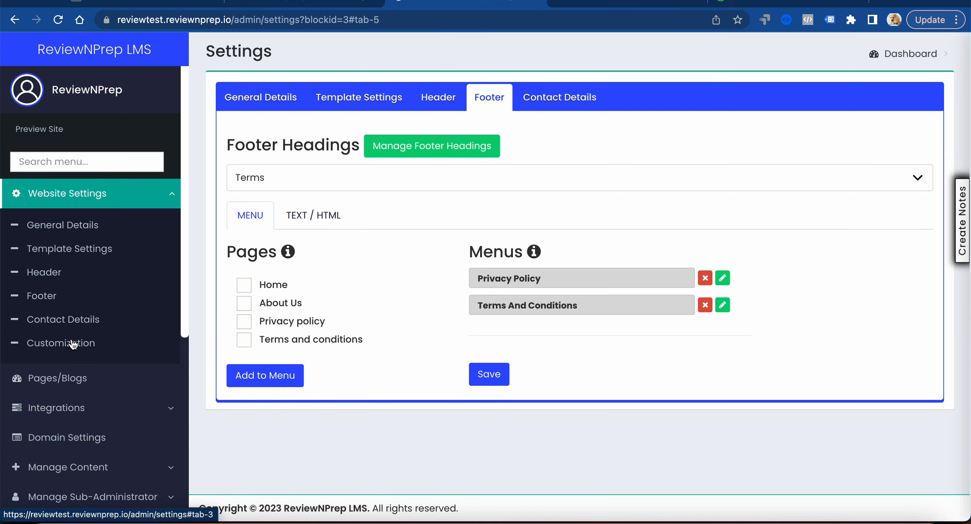
# Return to the browser, open the website's Customization settings and set the top navigation bar's background color to purple-blue, RGB 94, 55, 251
pyautogui.click(72, 343)
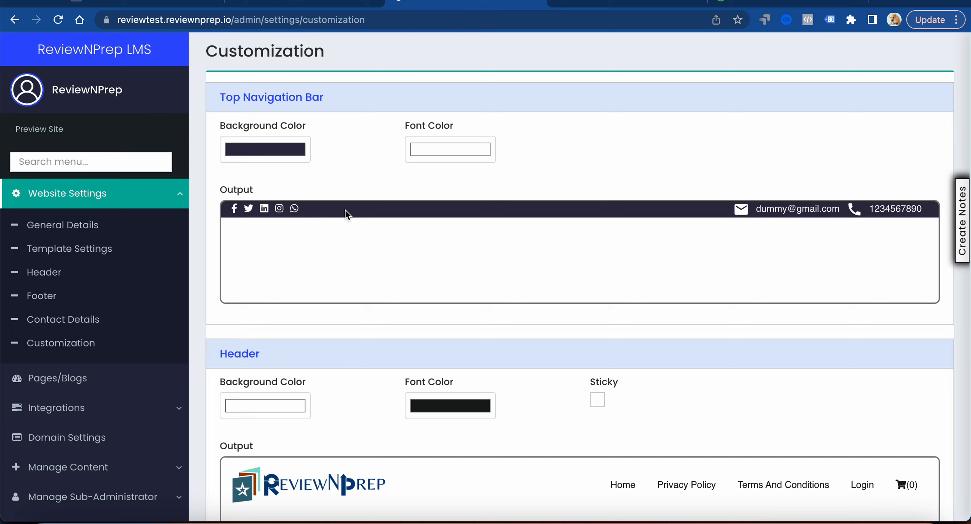
pyautogui.scroll(-3, 345, 210)
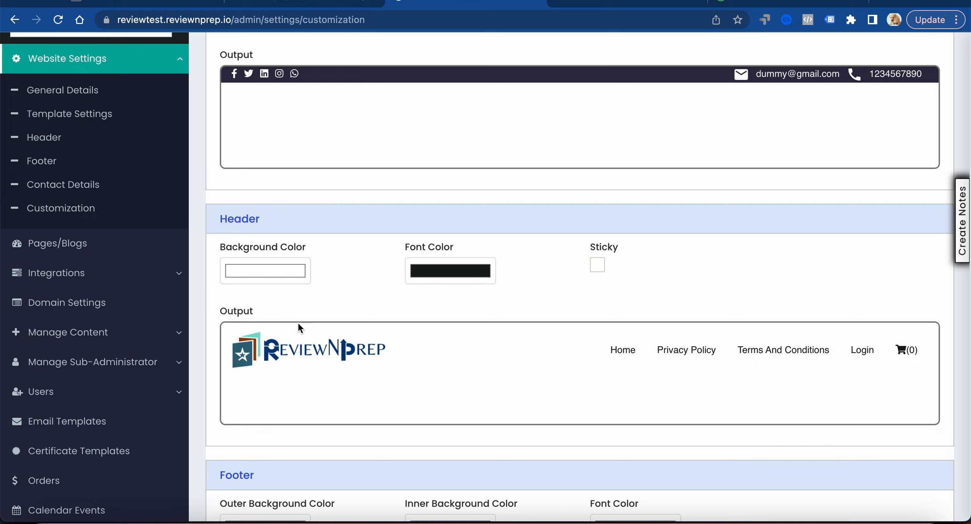
pyautogui.scroll(-1, 361, 359)
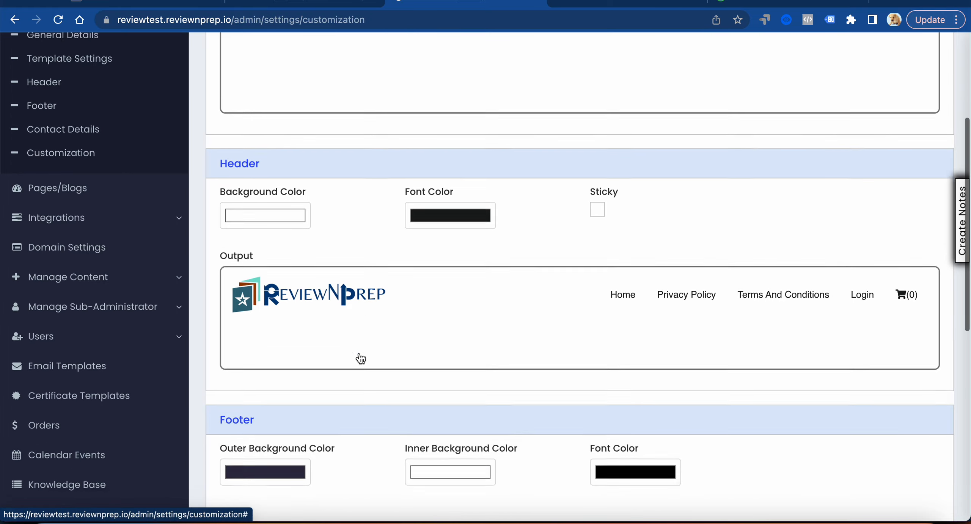
pyautogui.scroll(-3, 359, 352)
pyautogui.scroll(-4, 348, 334)
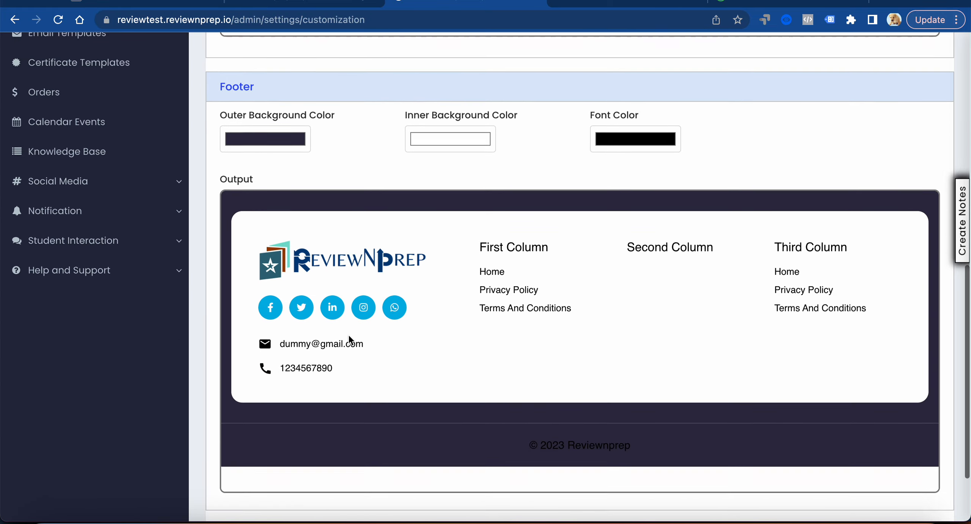
pyautogui.scroll(15, 347, 334)
pyautogui.click(263, 144)
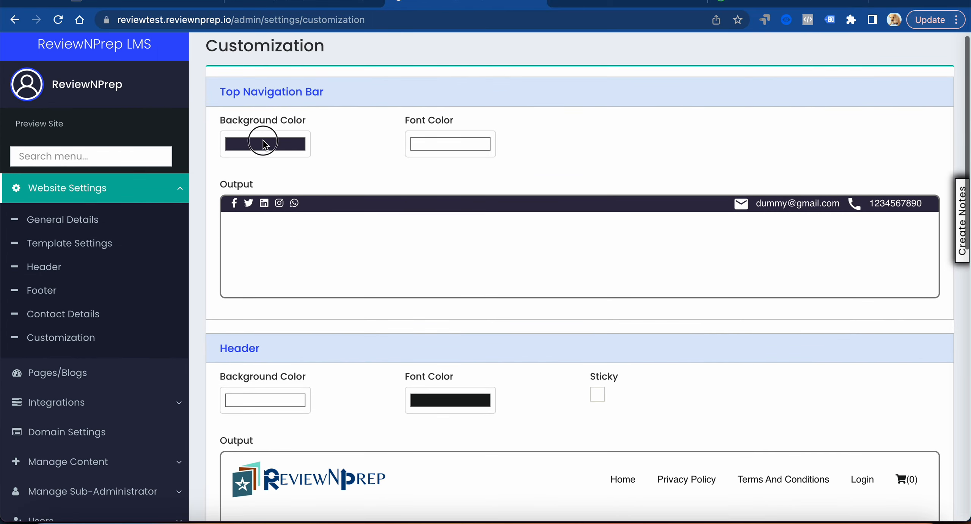
pyautogui.moveTo(307, 170); pyautogui.dragTo(343, 162)
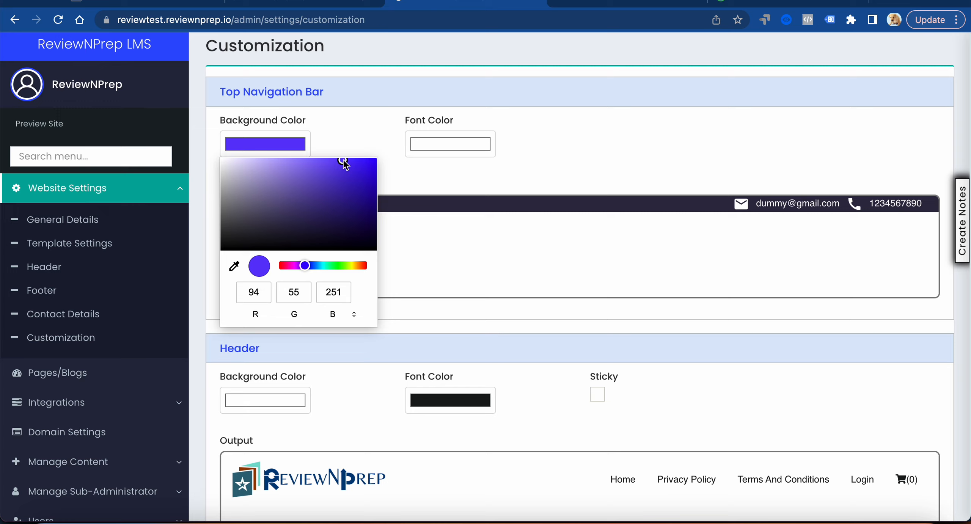
pyautogui.click(402, 148)
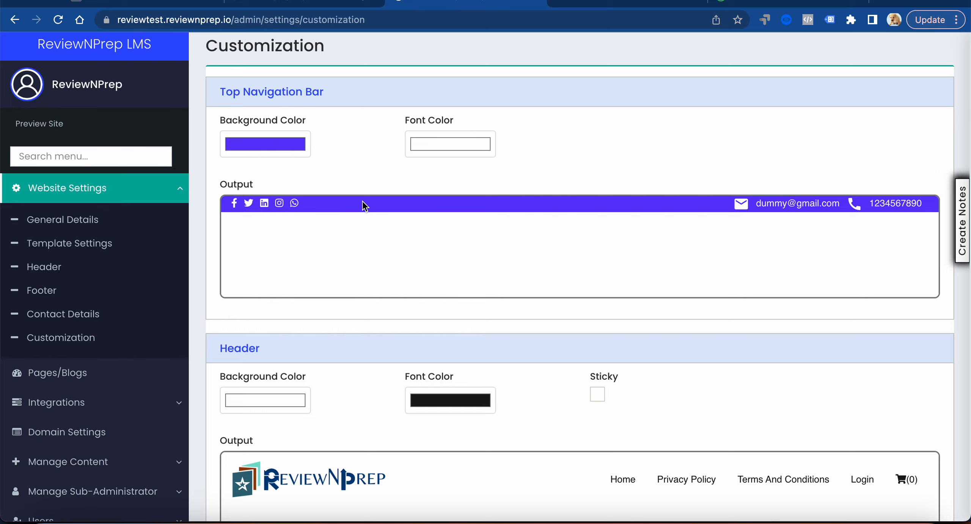
pyautogui.scroll(-4, 363, 205)
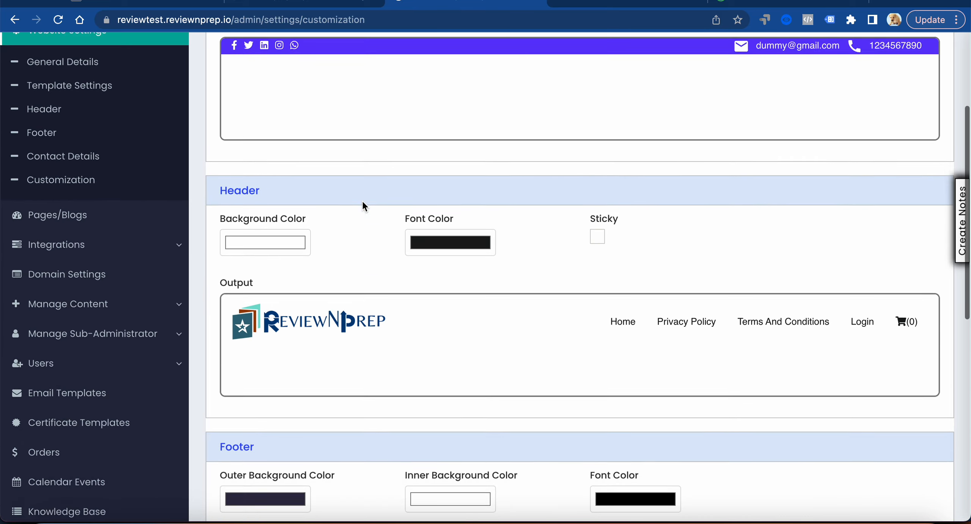
# Set the header's background color to light purple, RGB 155, 122, 214
pyautogui.click(267, 220)
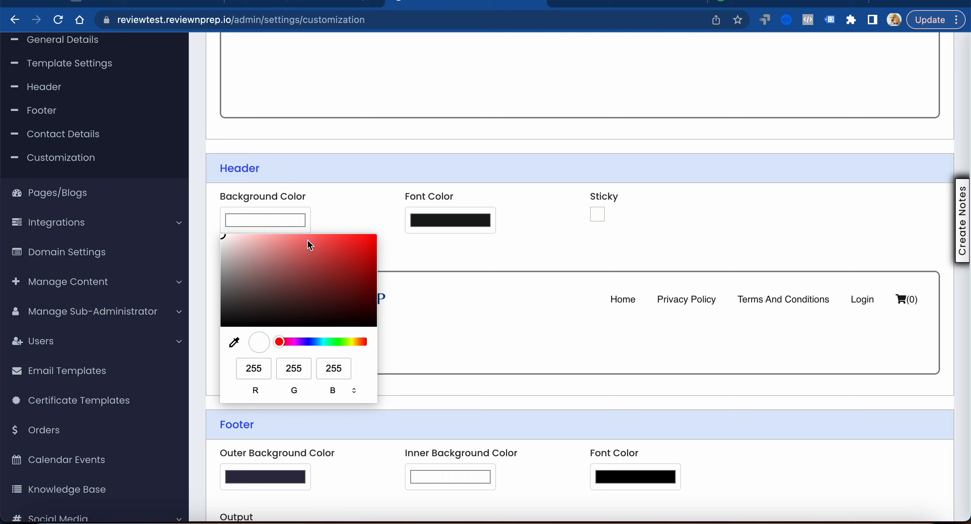
pyautogui.moveTo(297, 284); pyautogui.dragTo(286, 292)
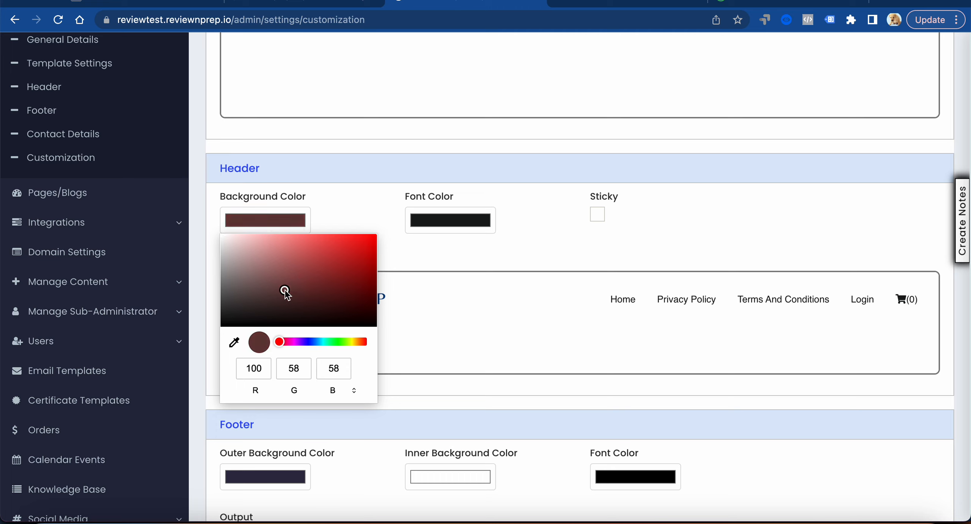
pyautogui.click(303, 342)
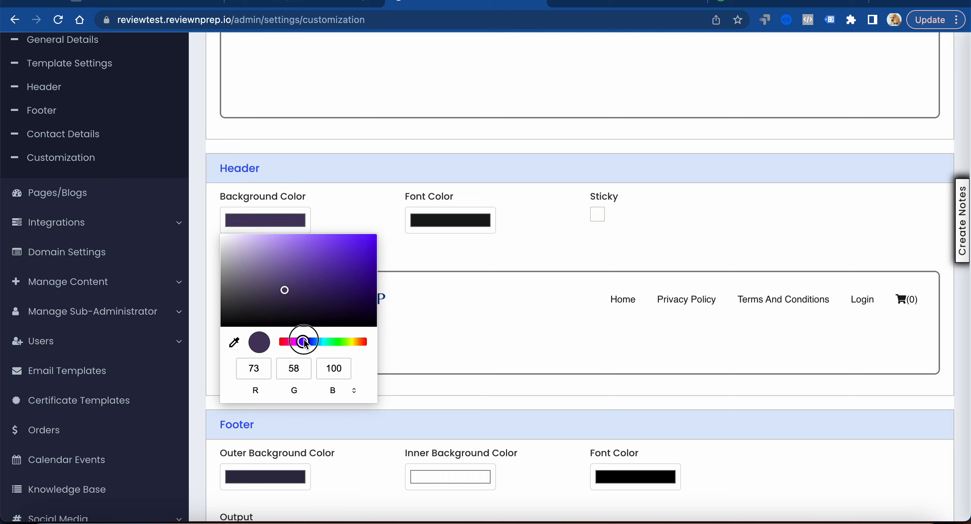
pyautogui.click(290, 253)
pyautogui.moveTo(291, 253)
pyautogui.mouseDown()
pyautogui.moveTo(288, 267)
pyautogui.moveTo(287, 250)
pyautogui.mouseUp()
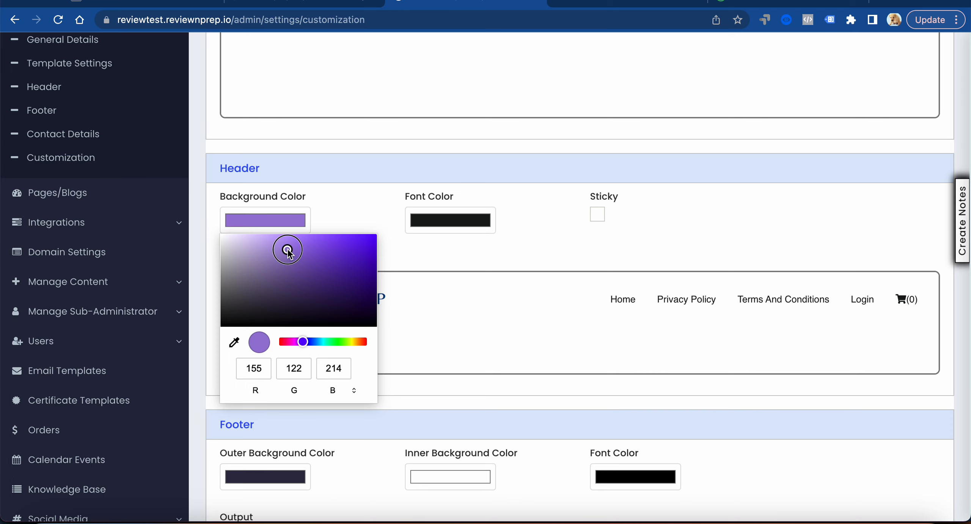
pyautogui.click(384, 247)
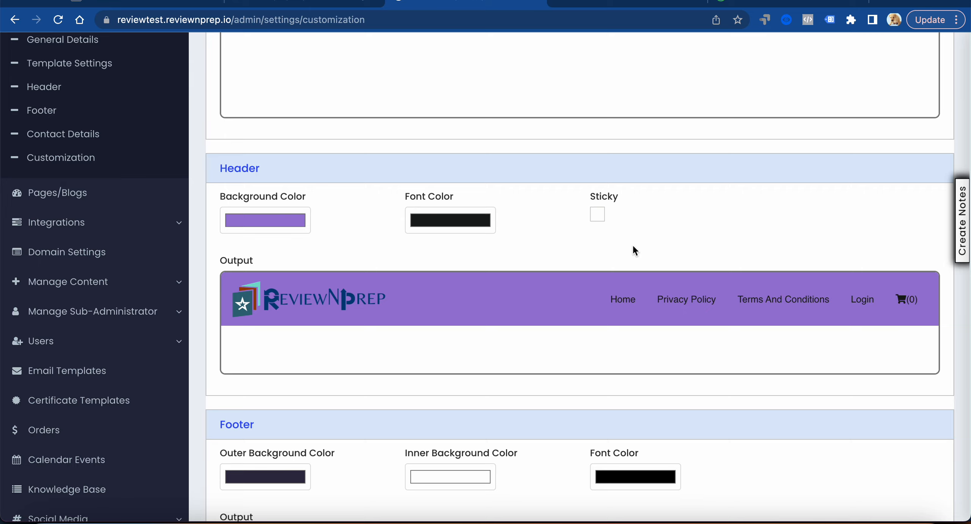
# Set the footer's outer background color to muted purple, RGB 107, 97, 148
pyautogui.scroll(-5, 633, 251)
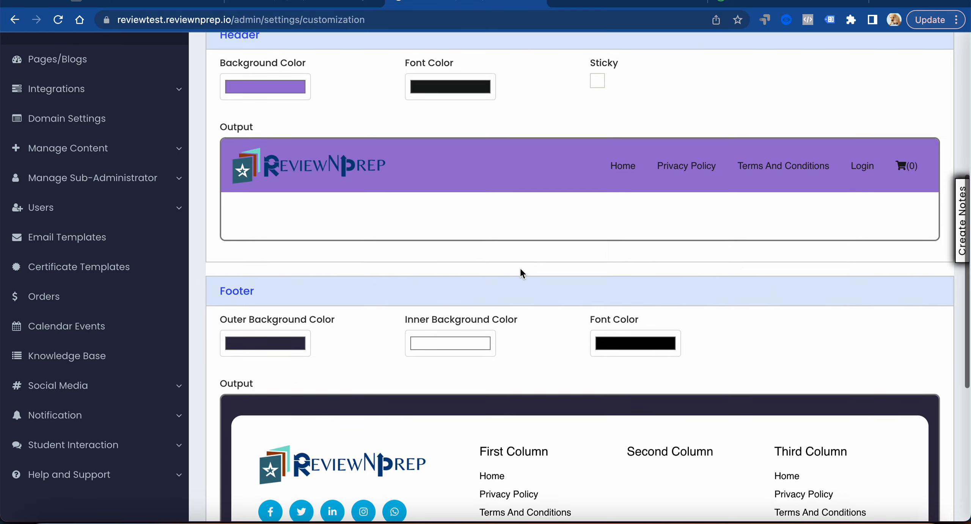
pyautogui.scroll(1, 520, 267)
pyautogui.scroll(-5, 535, 151)
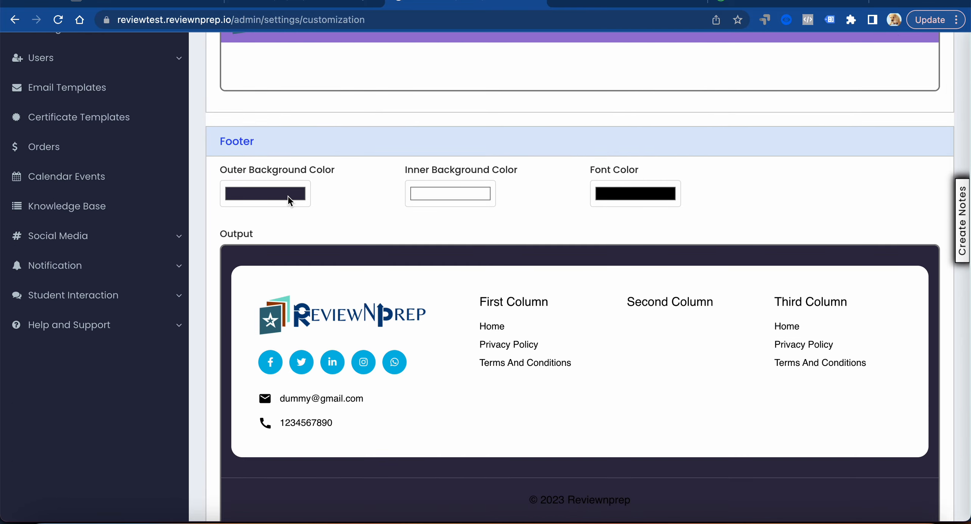
pyautogui.scroll(-3, 288, 201)
pyautogui.click(257, 112)
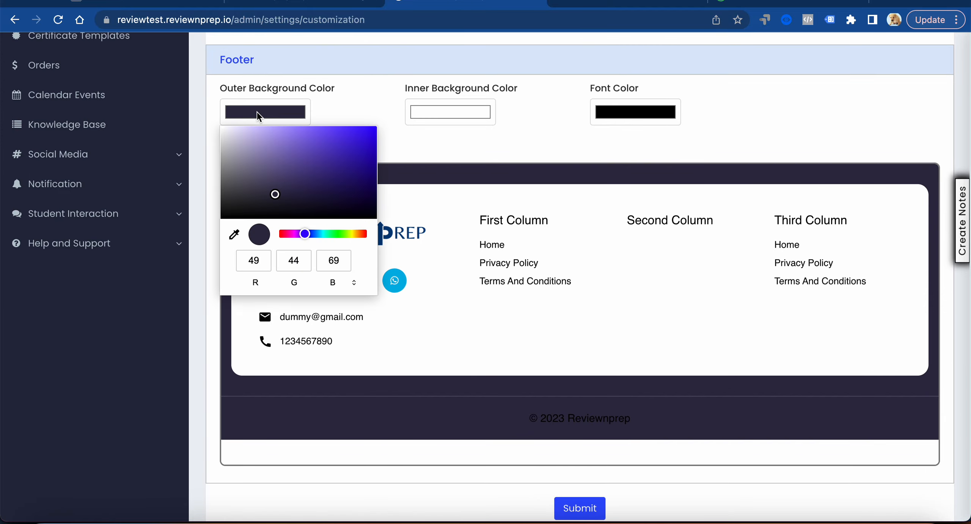
pyautogui.click(269, 143)
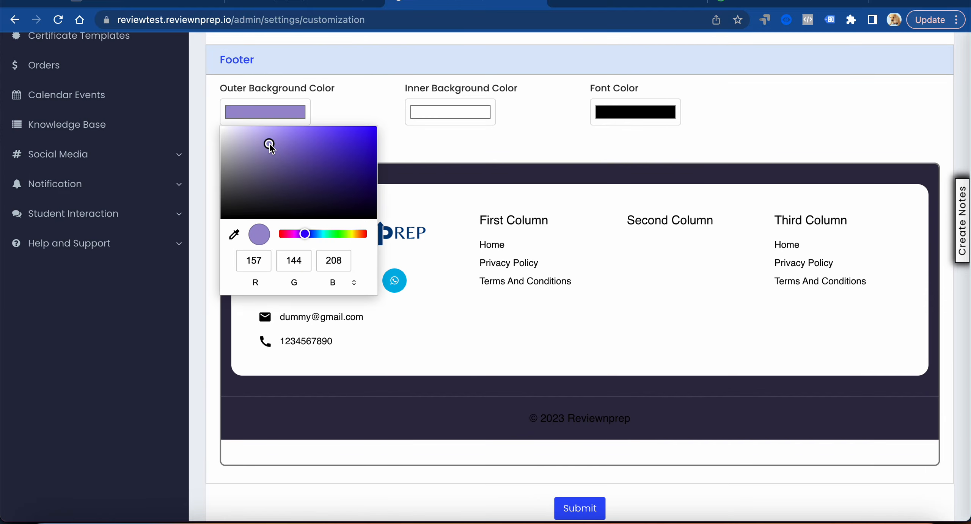
pyautogui.click(277, 165)
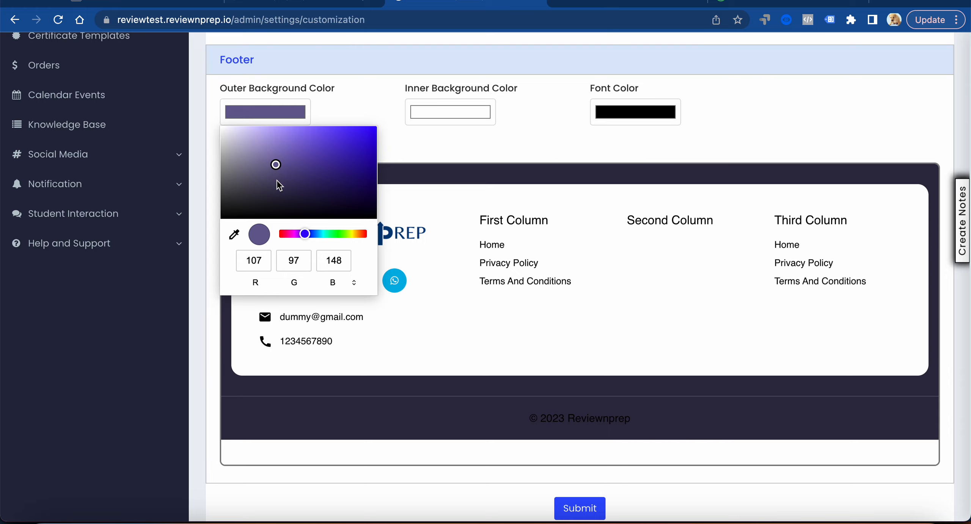
# Set the footer's inner background color to blue, RGB 62, 88, 193
pyautogui.click(444, 114)
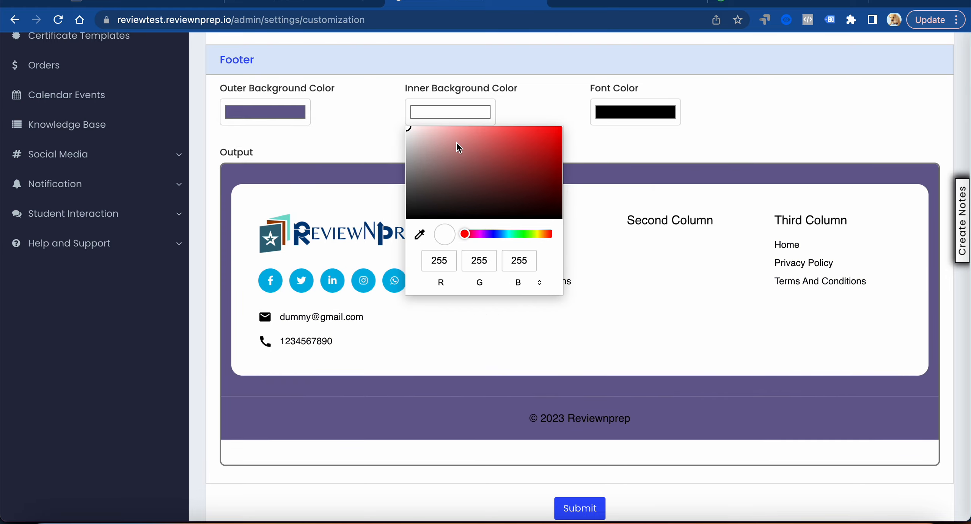
pyautogui.click(365, 139)
pyautogui.scroll(15, 365, 139)
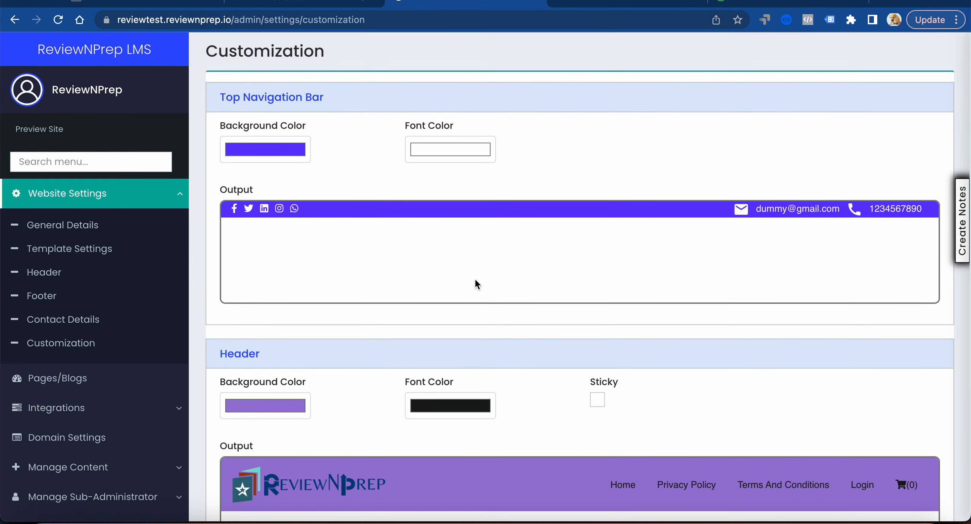
pyautogui.scroll(-15, 475, 281)
pyautogui.scroll(5, 475, 281)
pyautogui.click(438, 262)
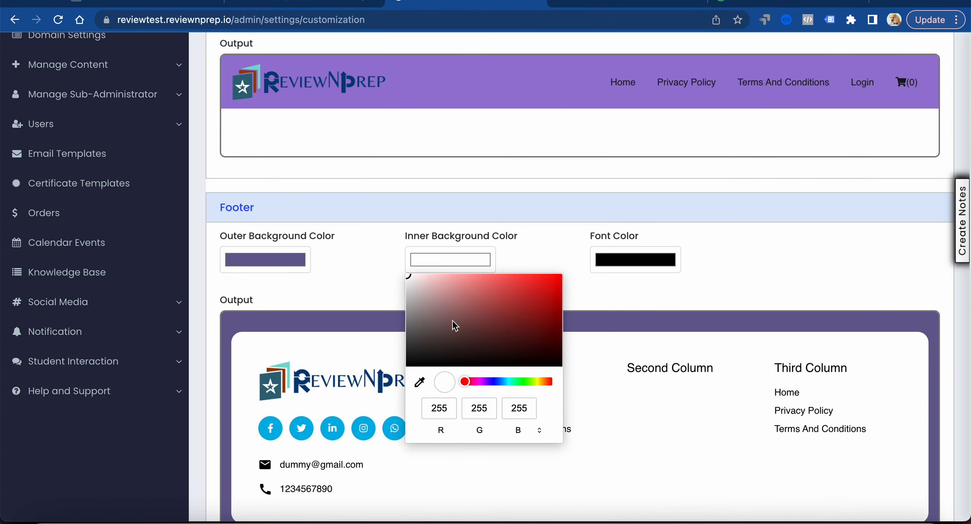
pyautogui.click(490, 381)
pyautogui.moveTo(491, 381); pyautogui.dragTo(492, 381)
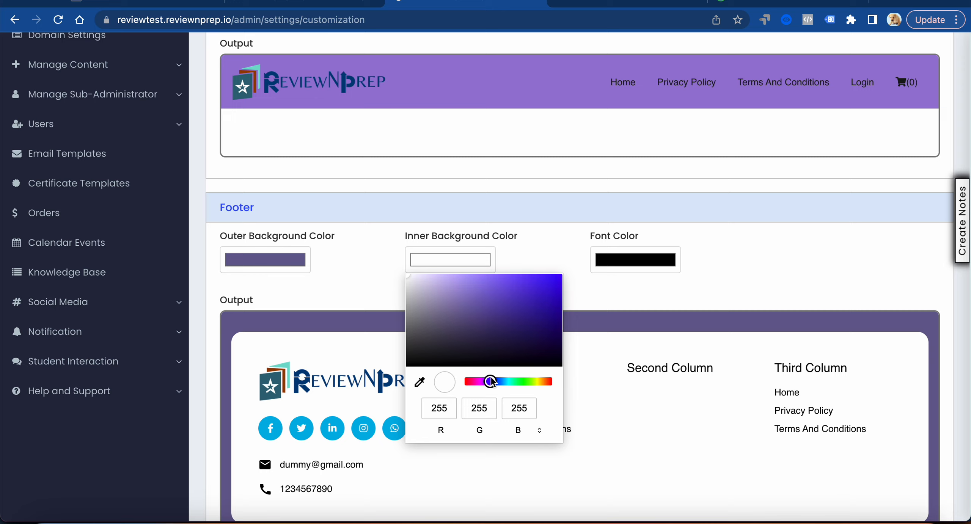
pyautogui.click(497, 382)
pyautogui.moveTo(484, 292); pyautogui.dragTo(457, 301)
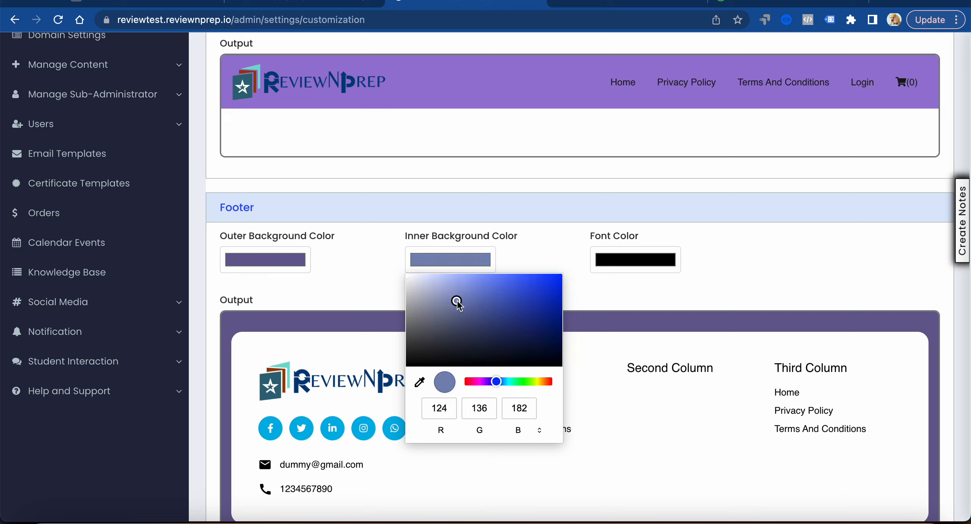
pyautogui.moveTo(517, 282)
pyautogui.mouseDown()
pyautogui.moveTo(528, 281)
pyautogui.moveTo(510, 297)
pyautogui.mouseUp()
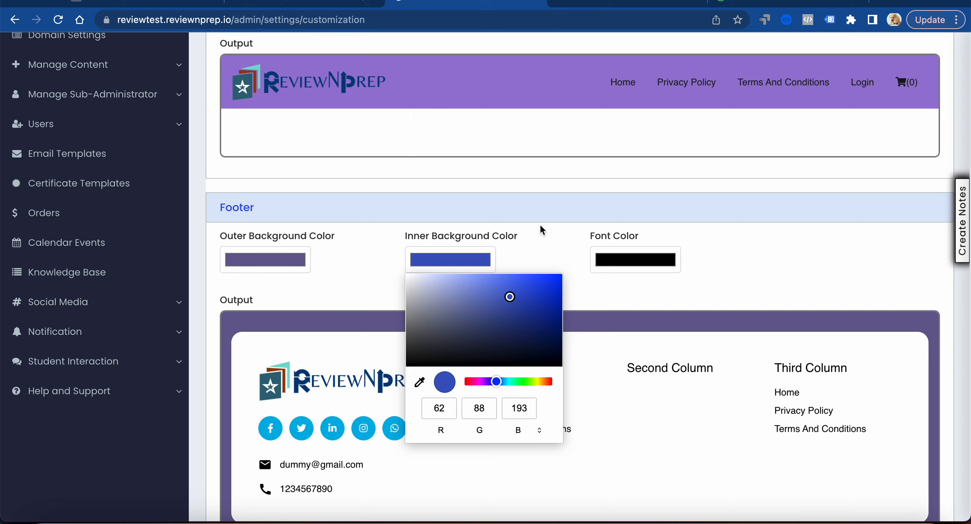
pyautogui.click(541, 249)
# Set the footer's font color to off-white, RGB 245, 240, 240, and submit the color customization
pyautogui.scroll(-3, 540, 248)
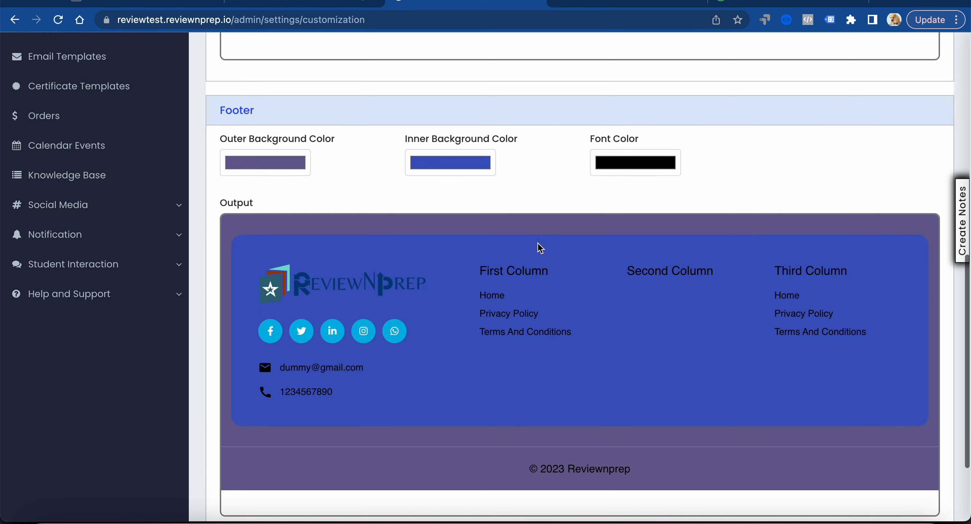
pyautogui.scroll(1, 540, 248)
pyautogui.click(618, 182)
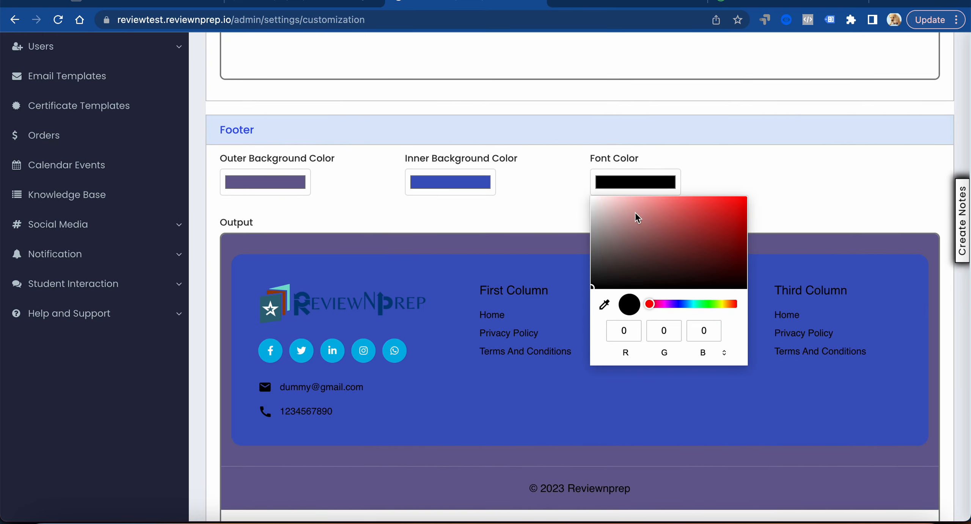
pyautogui.click(595, 203)
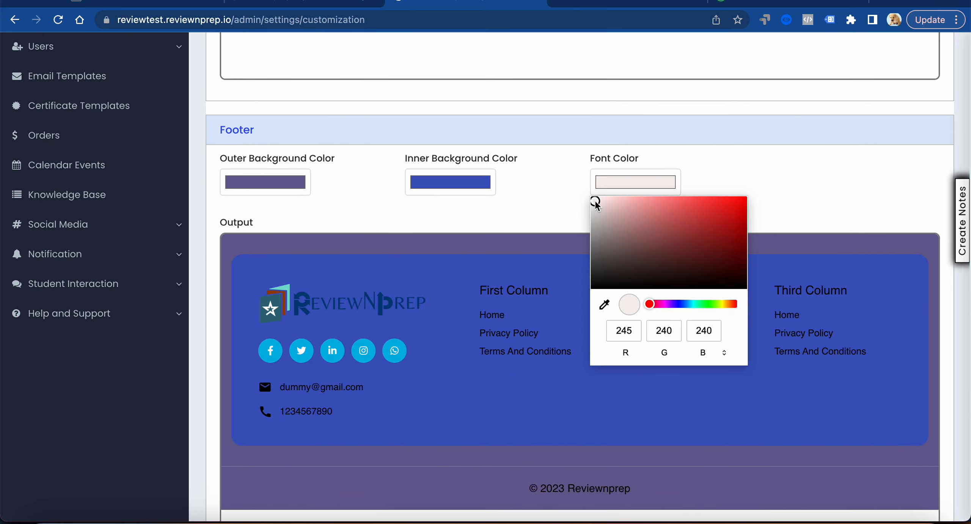
pyautogui.click(541, 216)
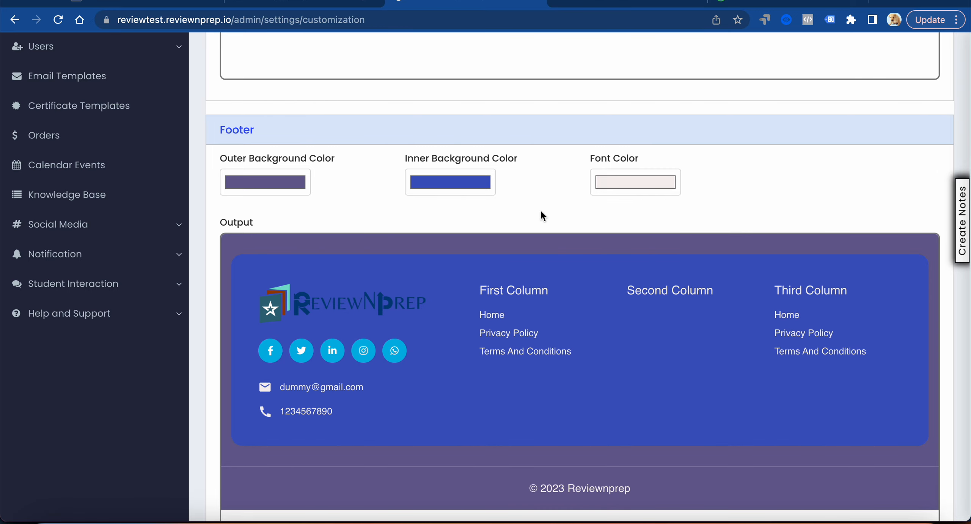
pyautogui.scroll(-3, 509, 233)
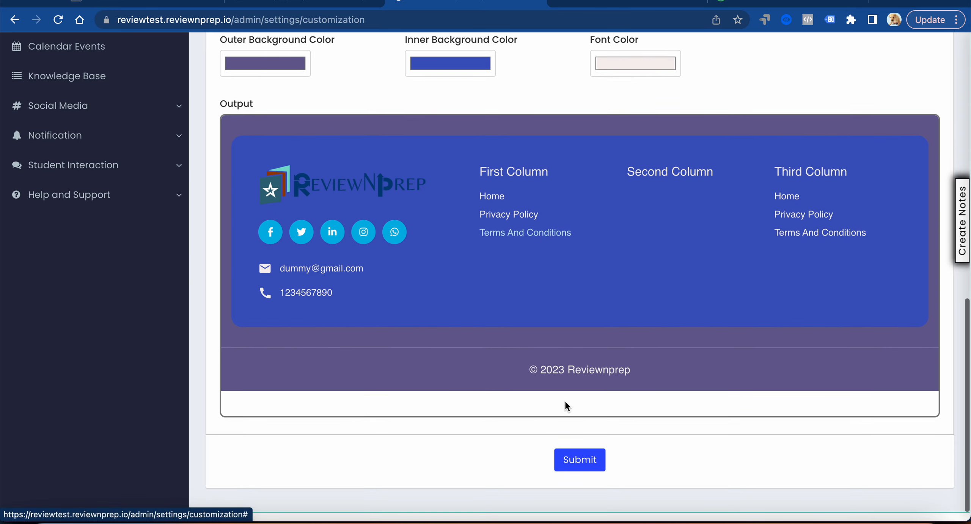
pyautogui.click(579, 460)
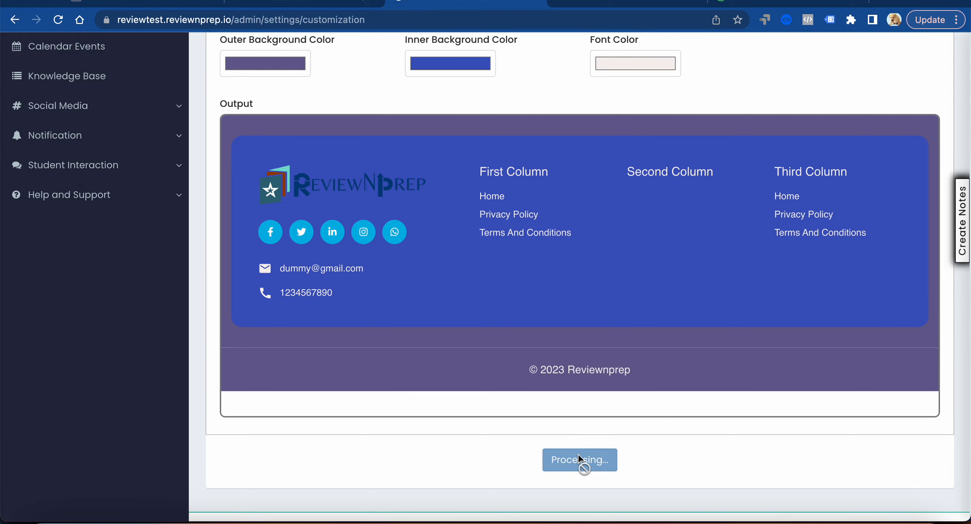
# Preview the site and examine the header, page content and footer columns with the new colors
pyautogui.scroll(15, 437, 264)
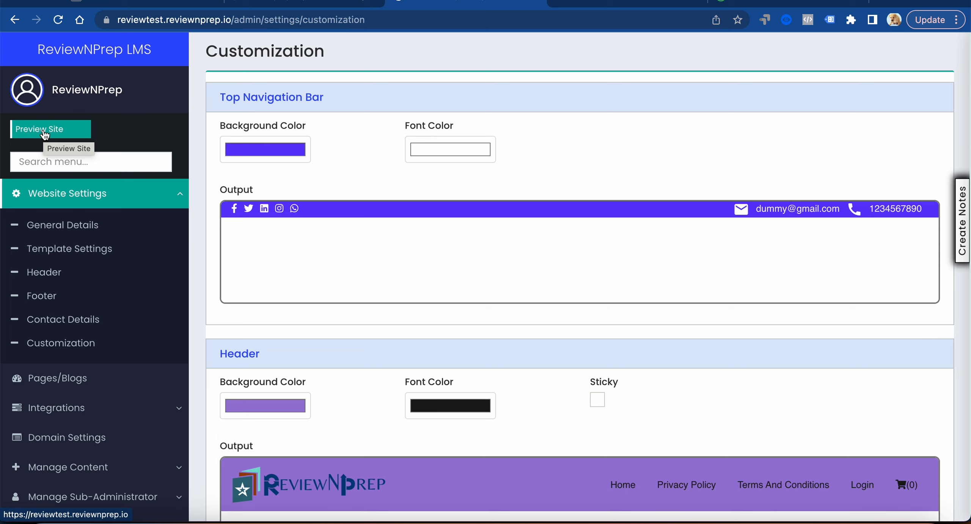
pyautogui.click(44, 132)
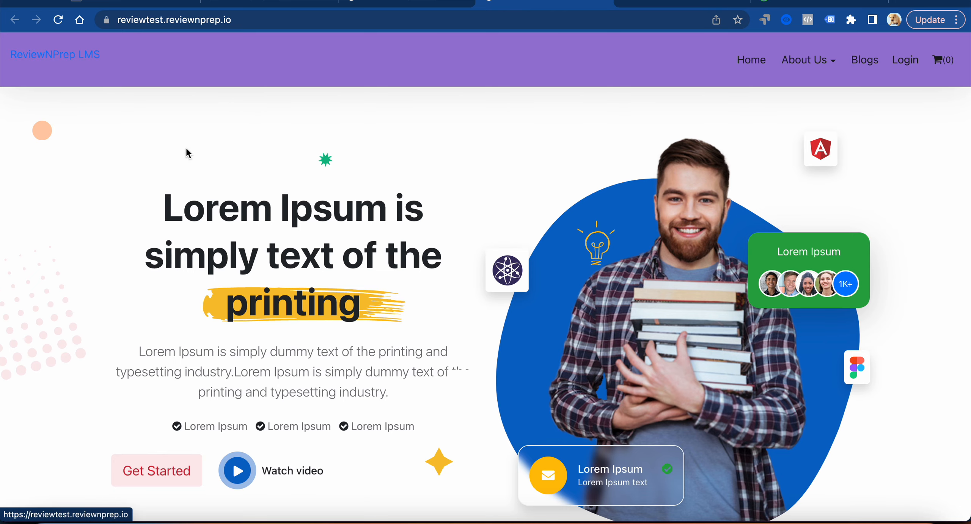
pyautogui.scroll(-15, 186, 152)
pyautogui.scroll(-20, 188, 153)
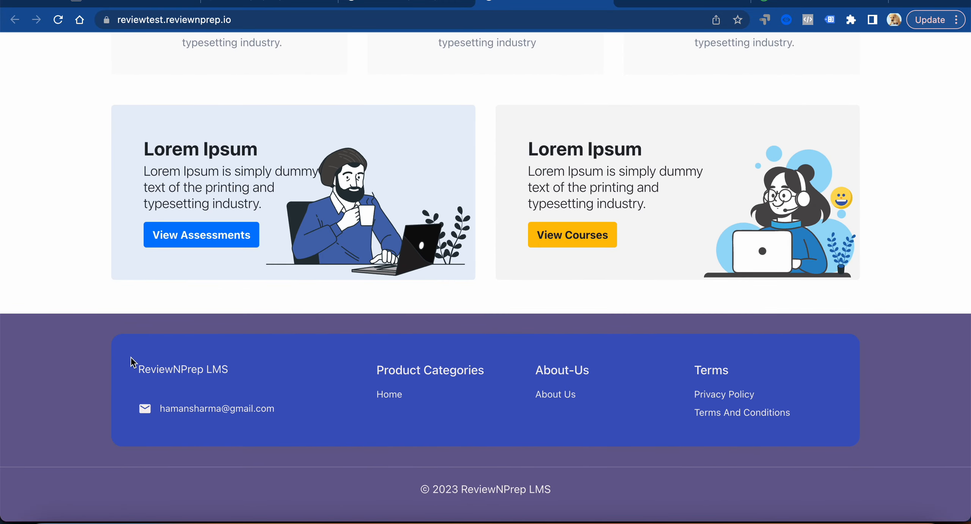
pyautogui.scroll(15, 130, 362)
pyautogui.scroll(10, 133, 363)
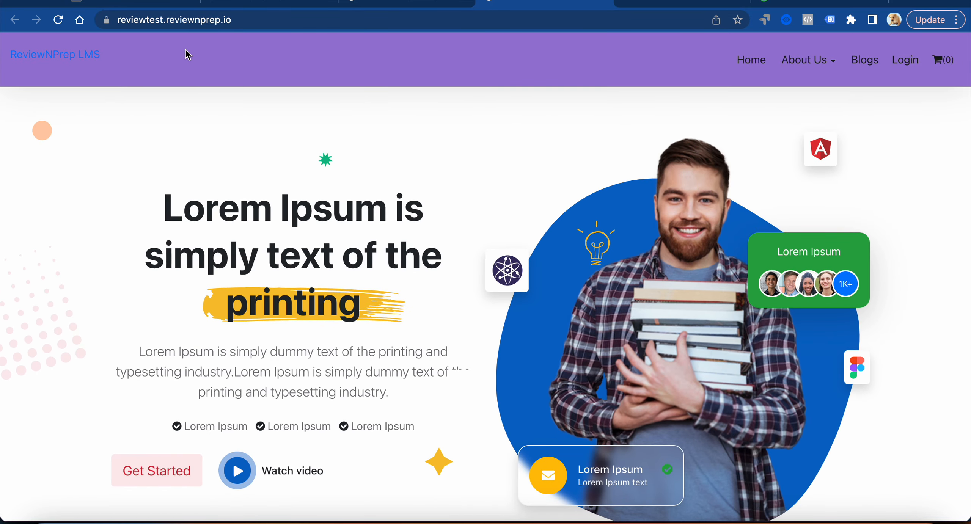
# Return to the admin settings and, in Contact Details, show social links on the header with Facebook test.fb.com and Twitter test.twitter.com
pyautogui.click(412, 2)
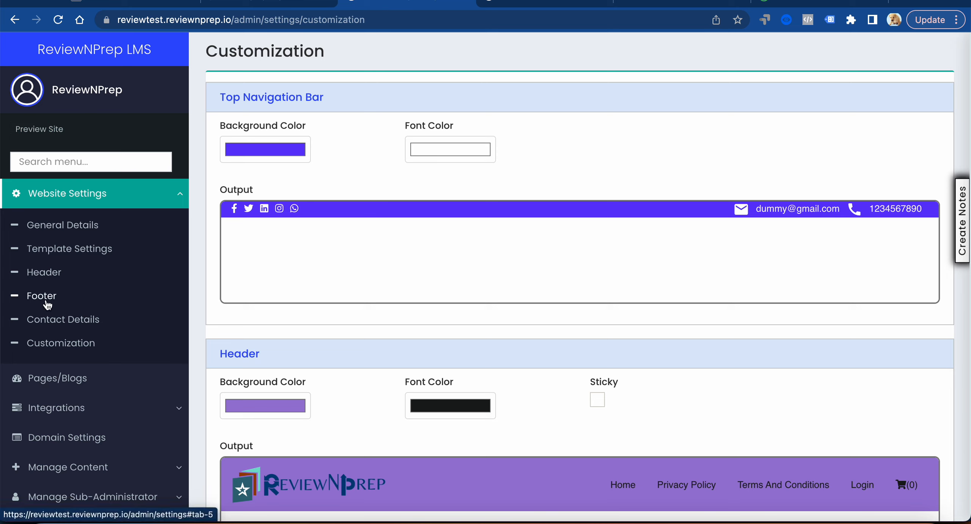
pyautogui.click(44, 321)
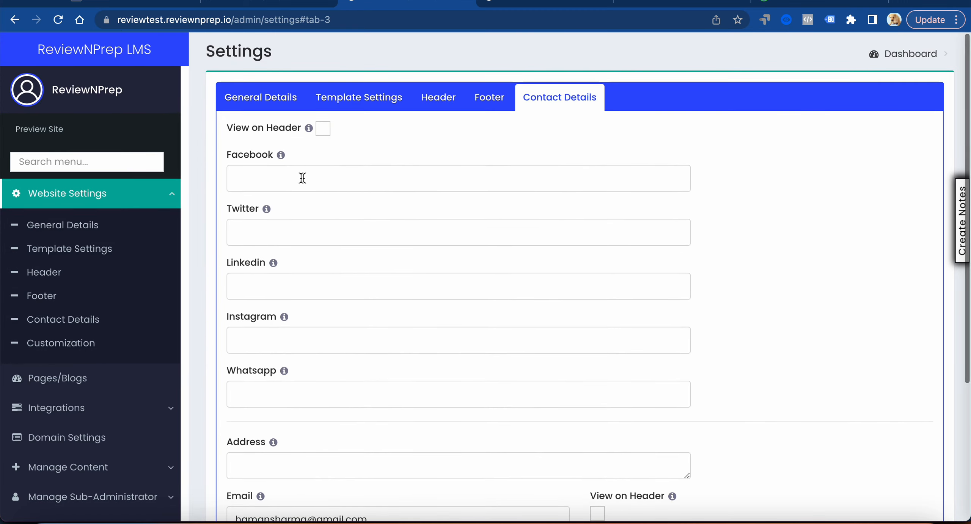
pyautogui.click(323, 130)
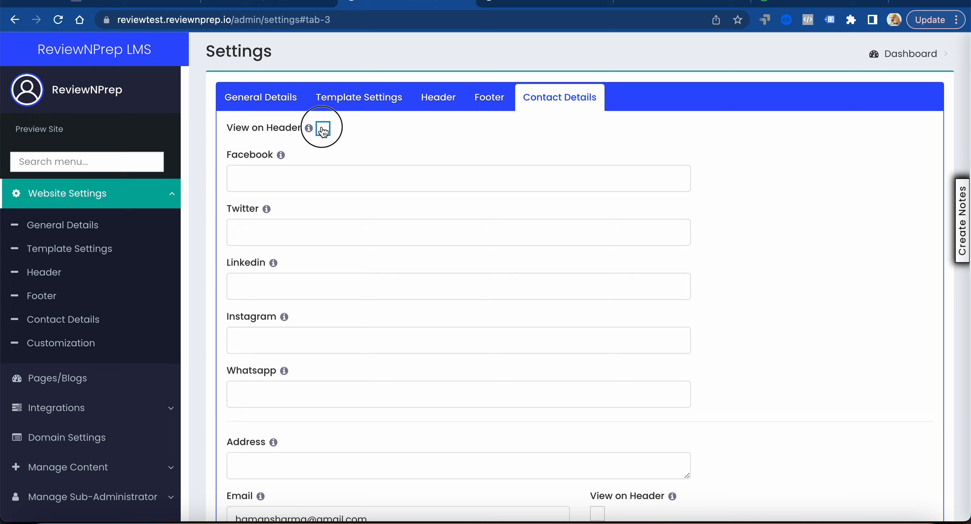
pyautogui.click(291, 176)
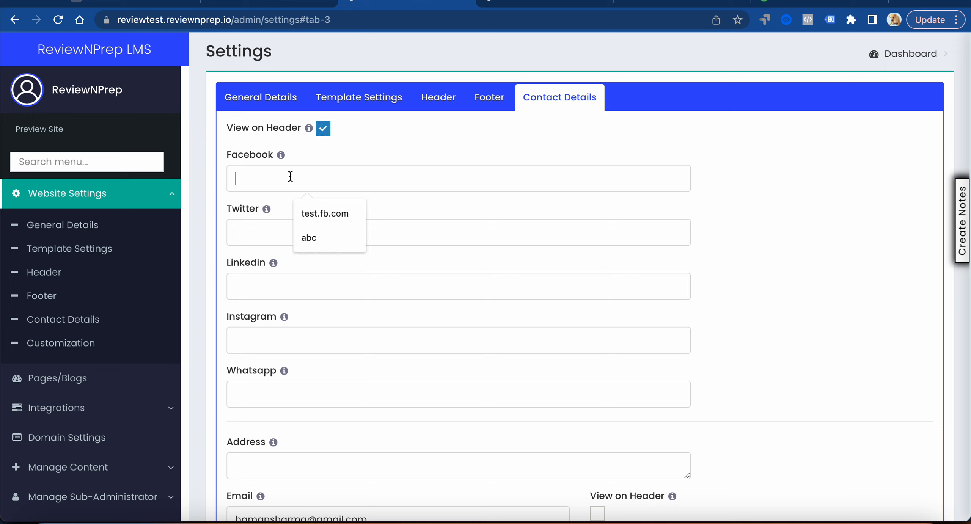
pyautogui.click(325, 214)
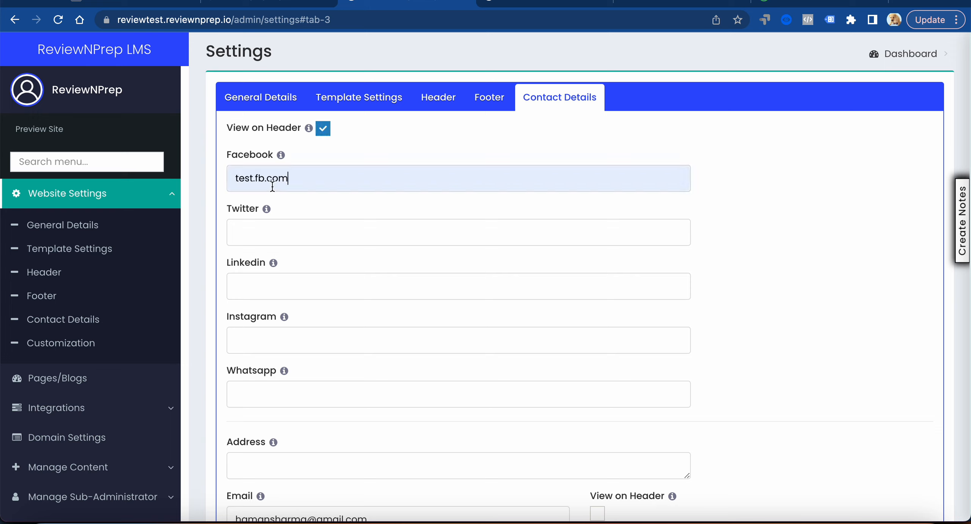
pyautogui.click(277, 238)
pyautogui.click(320, 262)
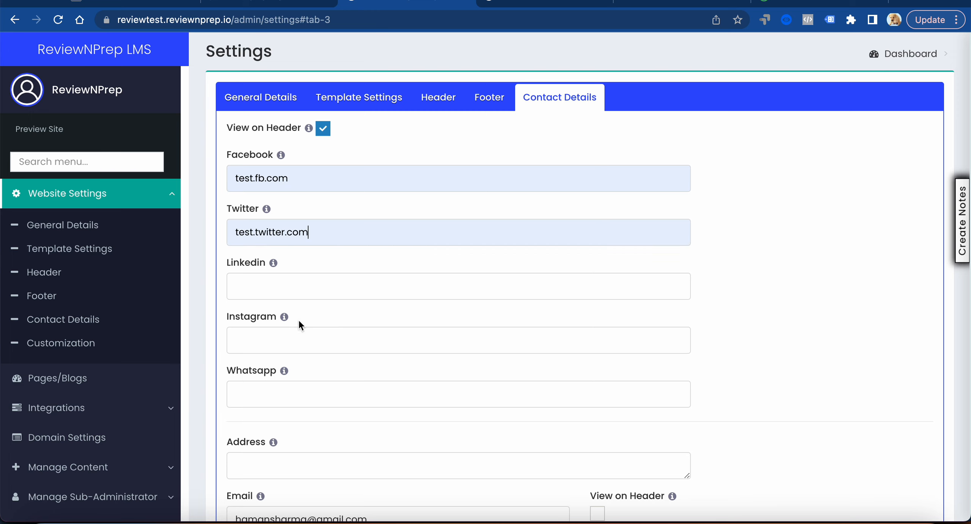
# Enable View on Header for the contact email and change its address to a test one
pyautogui.scroll(-5, 297, 347)
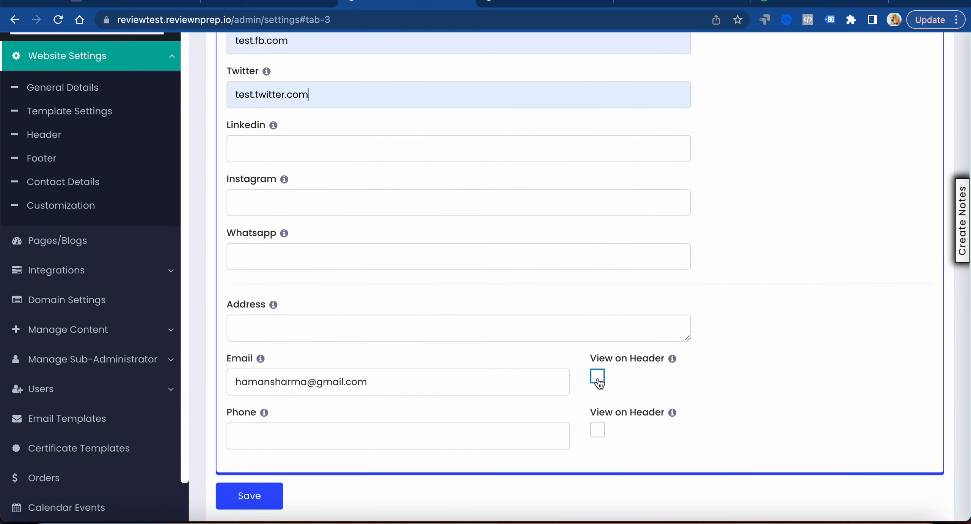
pyautogui.click(598, 377)
pyautogui.moveTo(306, 381); pyautogui.dragTo(223, 383)
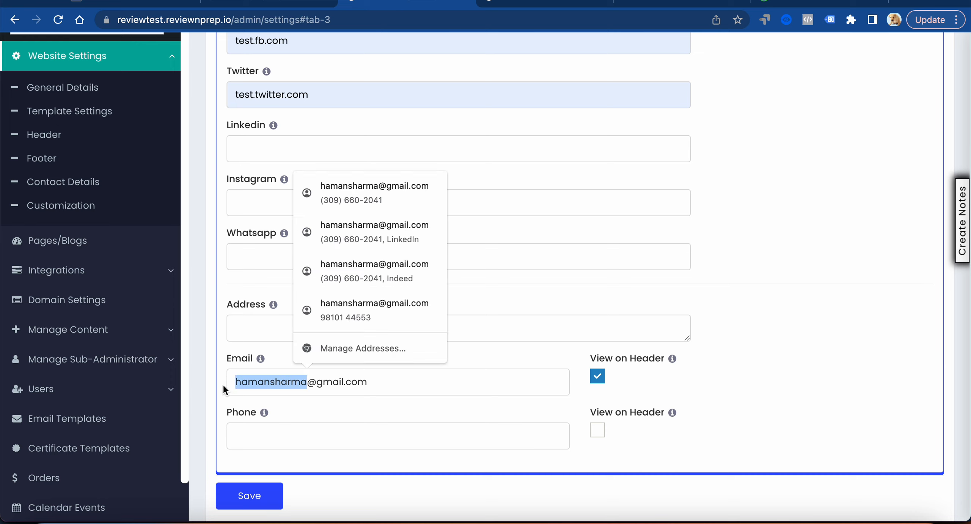
pyautogui.press('BackSpace')
pyautogui.write('test')
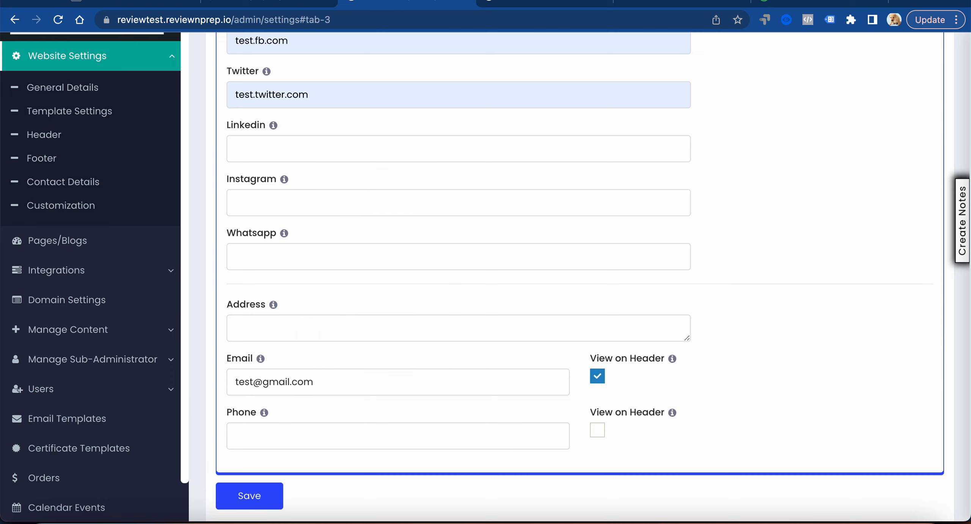
pyautogui.write('email')
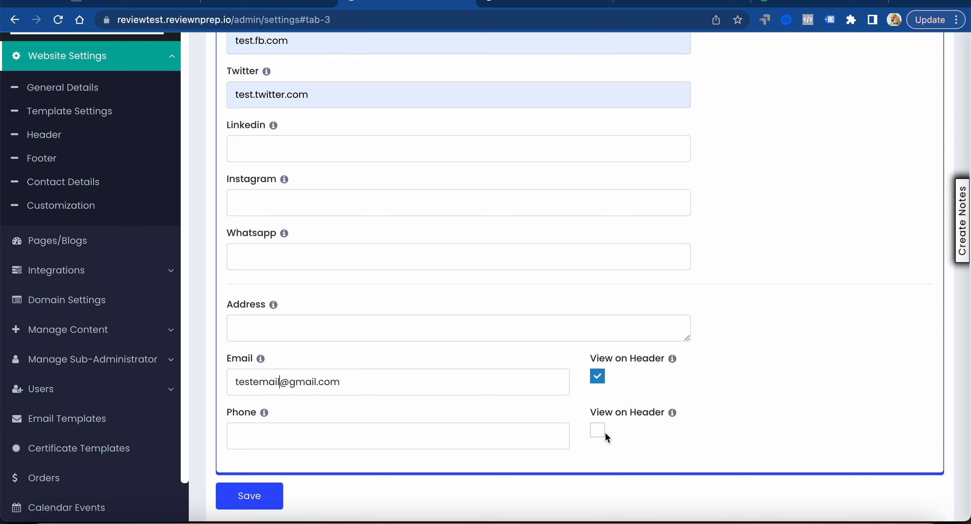
# Complete the test contact email, enable View on Header for the phone with a test phone number, and save the contact details
pyautogui.click(603, 432)
pyautogui.click(453, 444)
pyautogui.write('x')
pyautogui.click(253, 506)
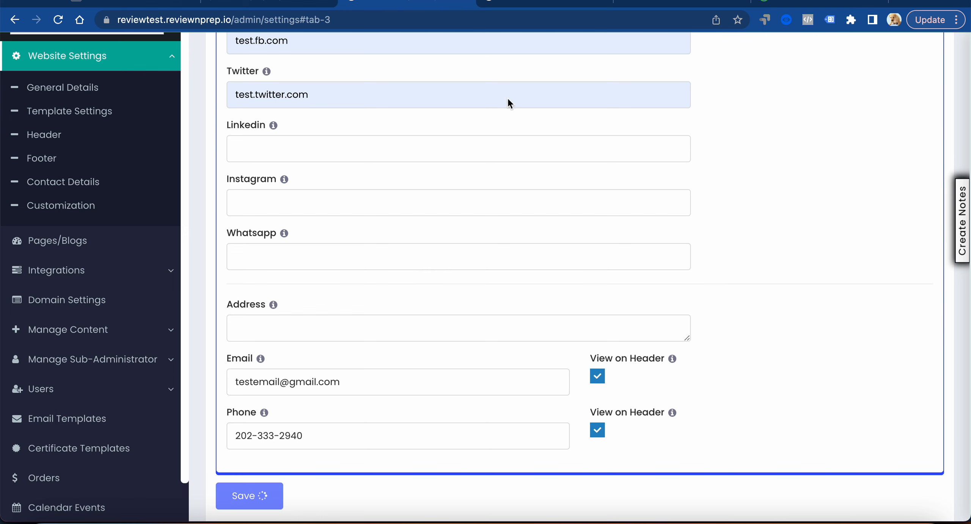
# Reload the site preview and examine the social links, email and phone in the header and footer
pyautogui.click(543, 3)
pyautogui.press('super+r')
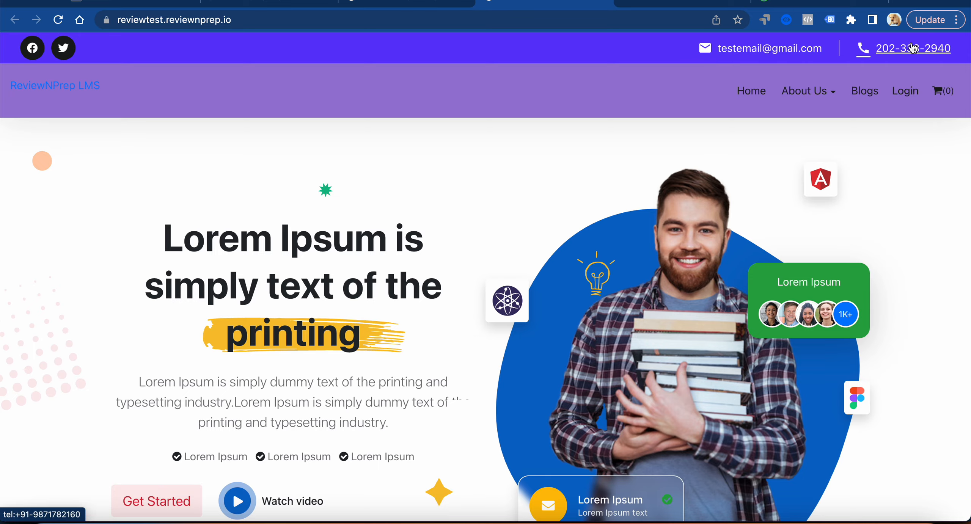
pyautogui.scroll(-2, 680, 155)
pyautogui.scroll(-20, 679, 155)
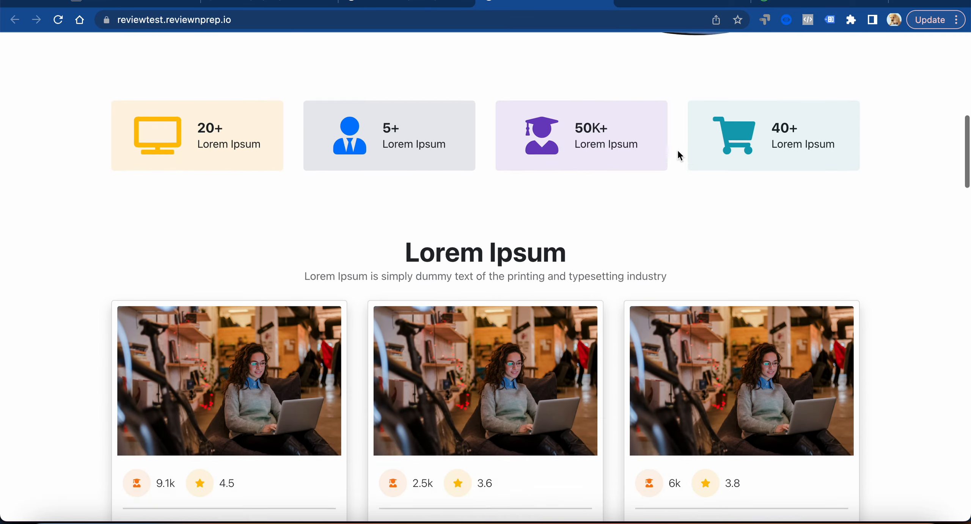
pyautogui.scroll(-15, 679, 154)
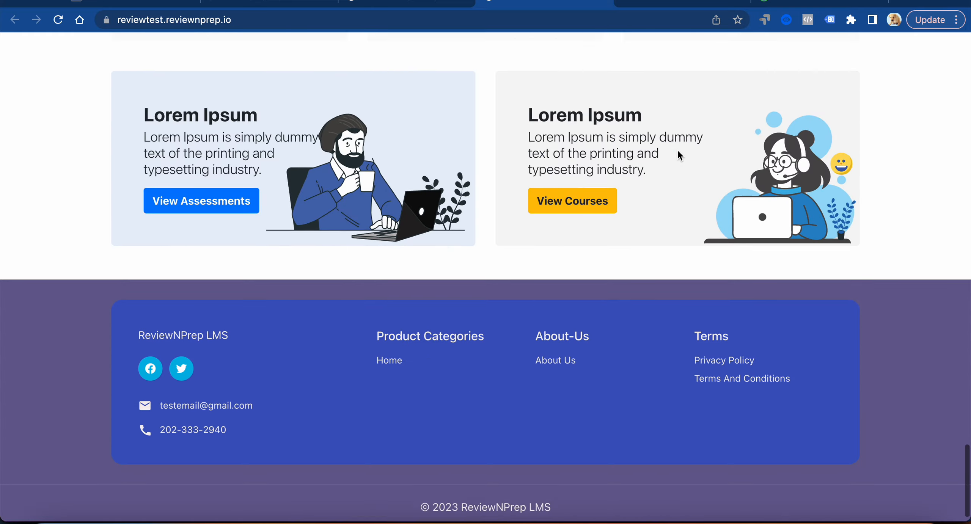
pyautogui.scroll(12, 679, 154)
pyautogui.scroll(20, 678, 152)
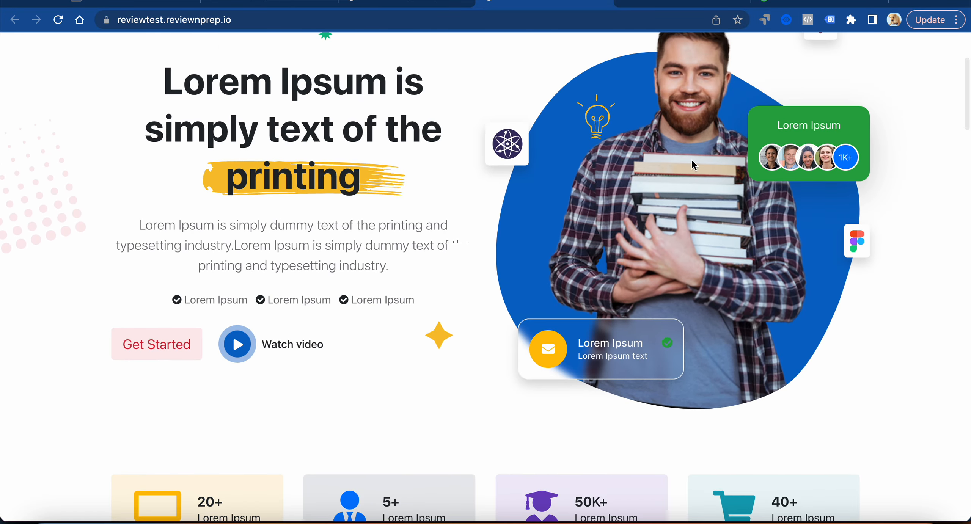
# Switch to the Visual Studio Code notes and review the checklist items Header, Footer, Customizations and Preview Site
pyautogui.click(695, 517)
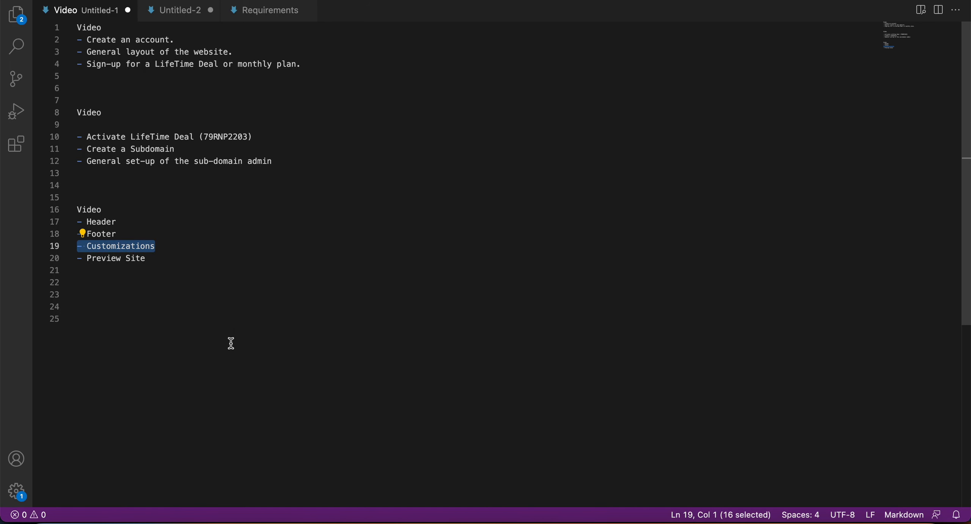
pyautogui.click(148, 233)
pyautogui.moveTo(131, 223); pyautogui.dragTo(72, 222)
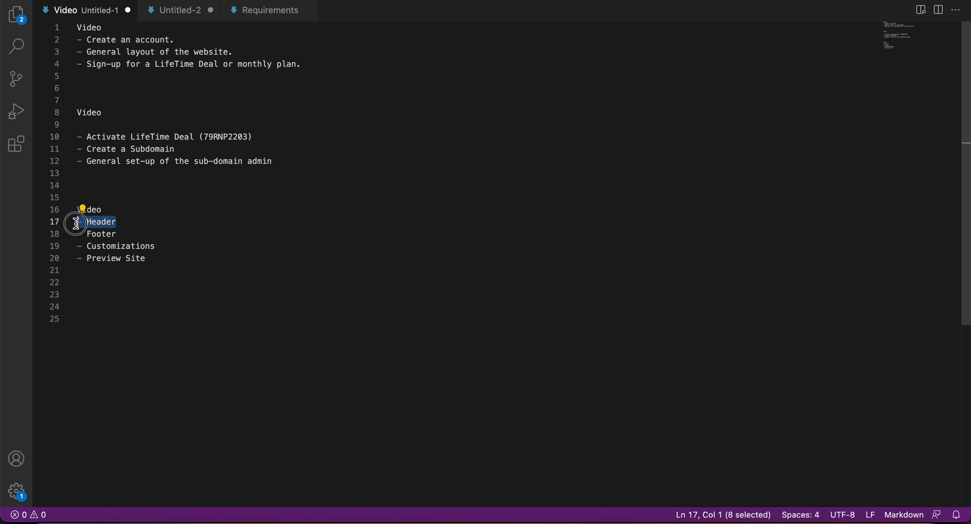
pyautogui.click(123, 234)
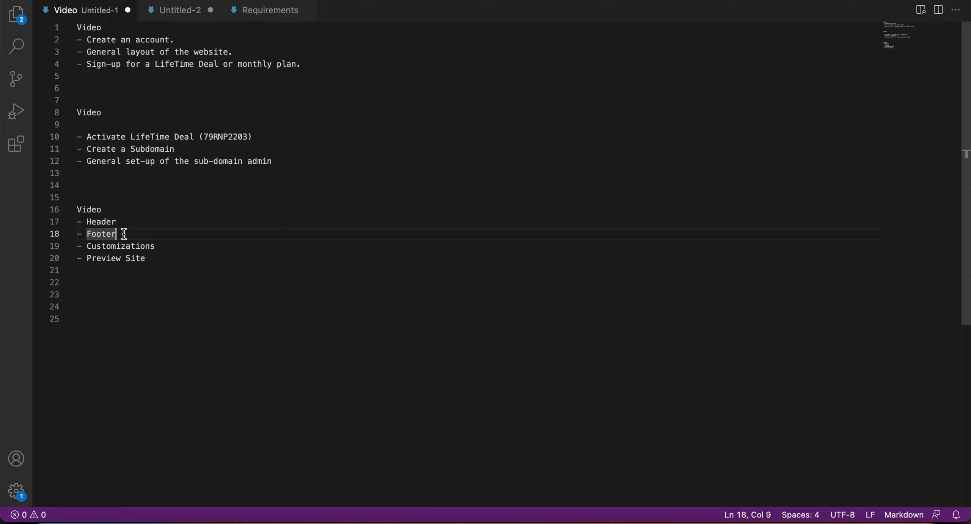
pyautogui.moveTo(156, 246); pyautogui.dragTo(63, 244)
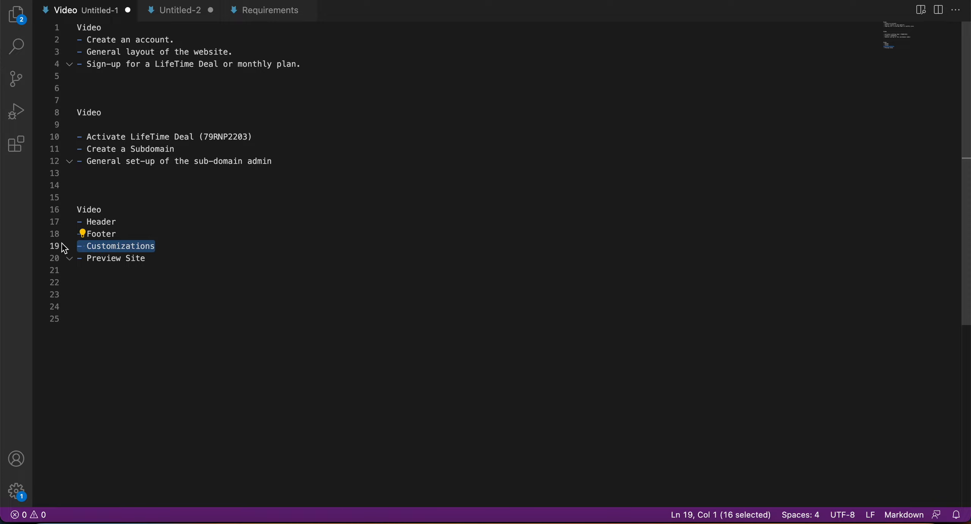
pyautogui.moveTo(153, 258); pyautogui.dragTo(47, 258)
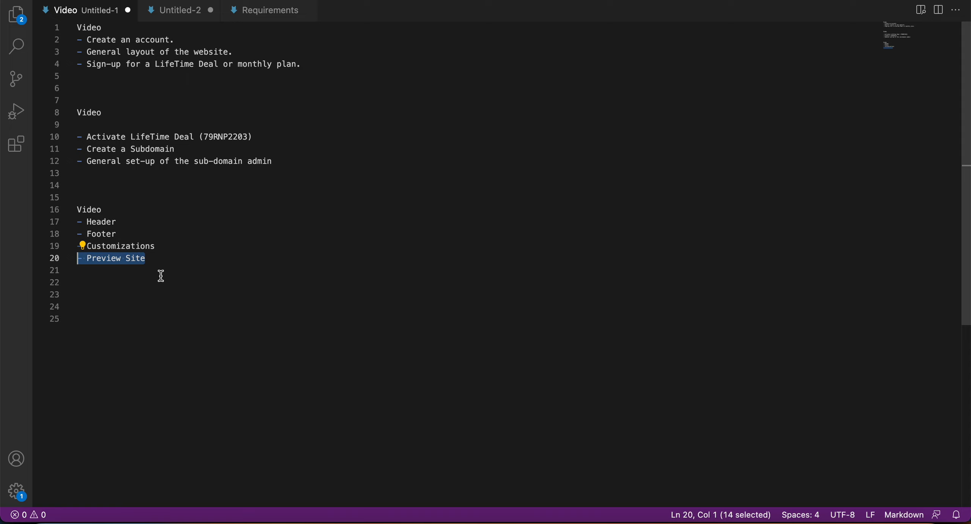